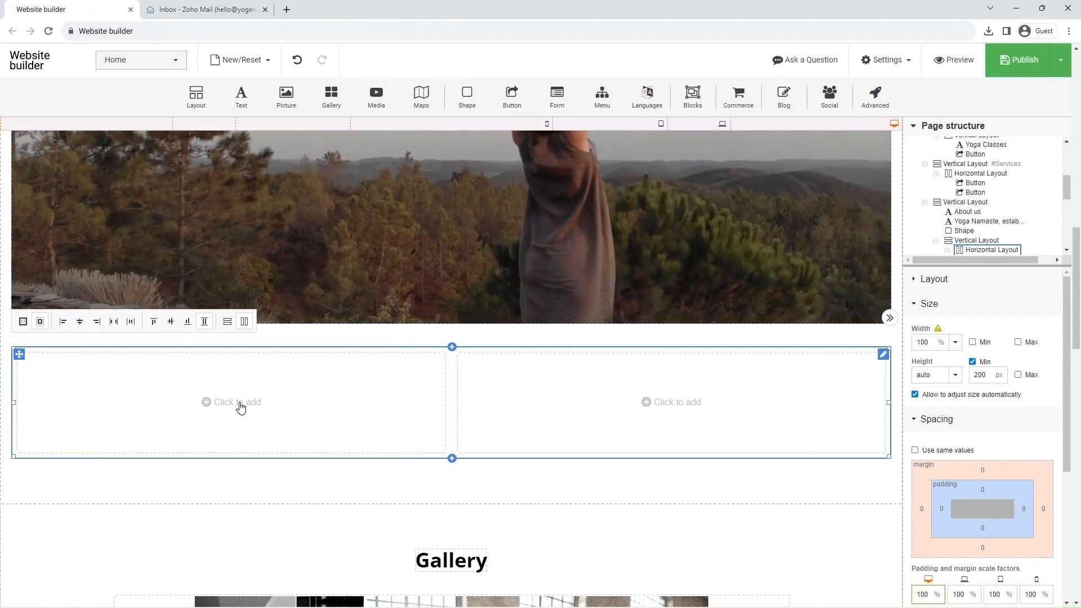
- Open the add-element choices for the left column of the new two-column row
{"action": "left_click", "coordinate": [240, 407]}
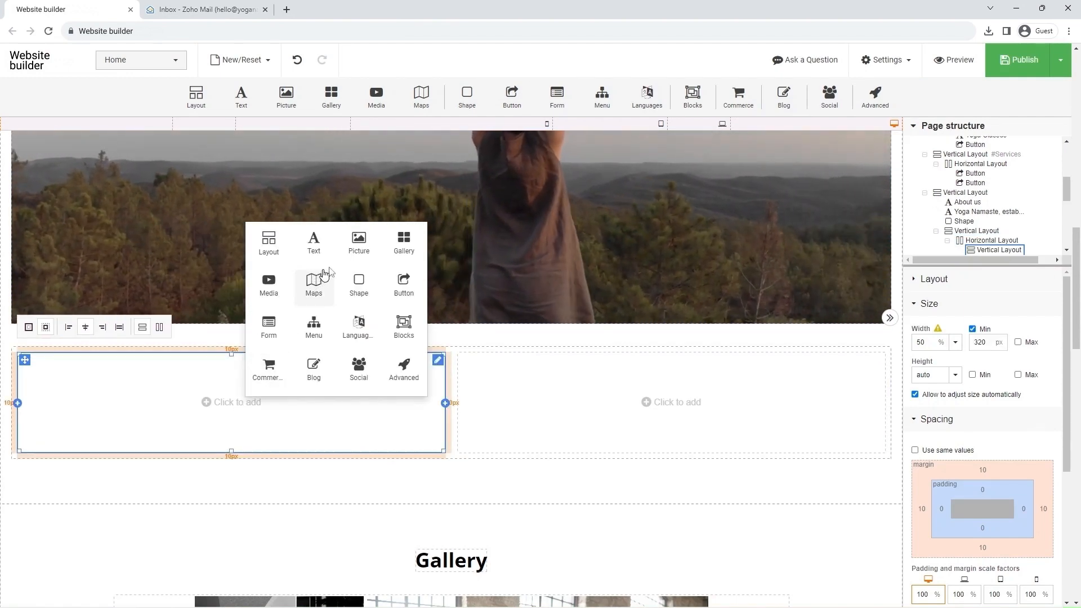
- Place the LessonImage photo of a woman holding a blue yoga mat in the left column
{"action": "left_click", "coordinate": [367, 258]}
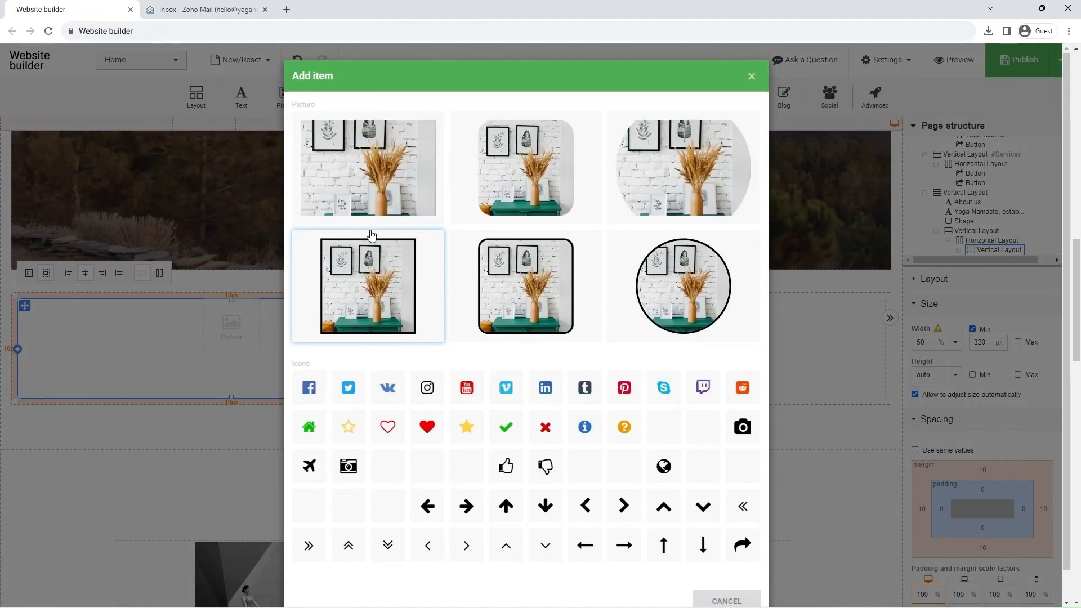
{"action": "left_click", "coordinate": [373, 207]}
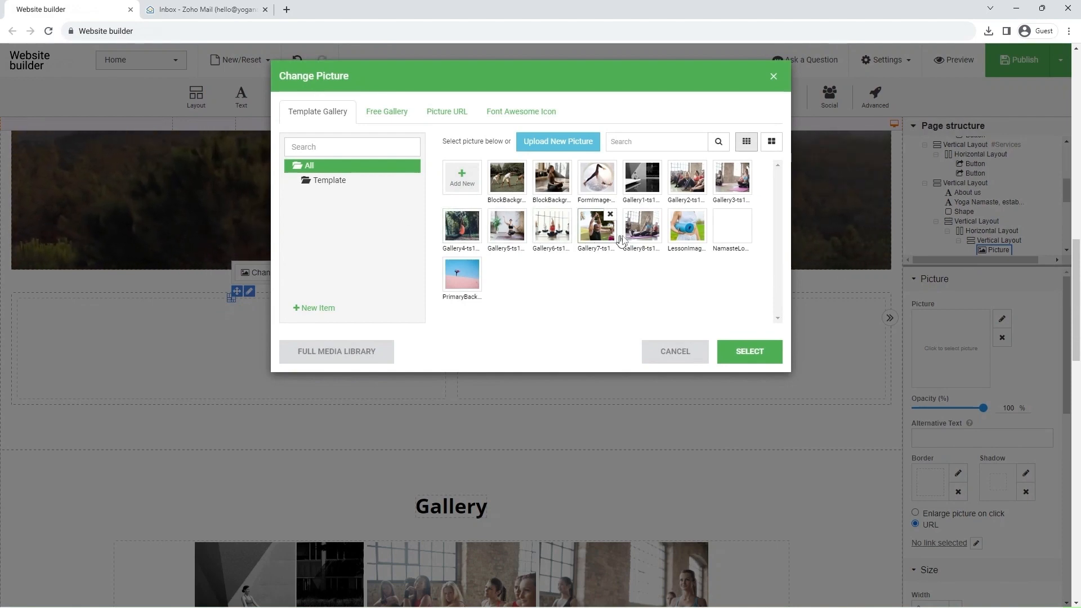
{"action": "left_click", "coordinate": [751, 352]}
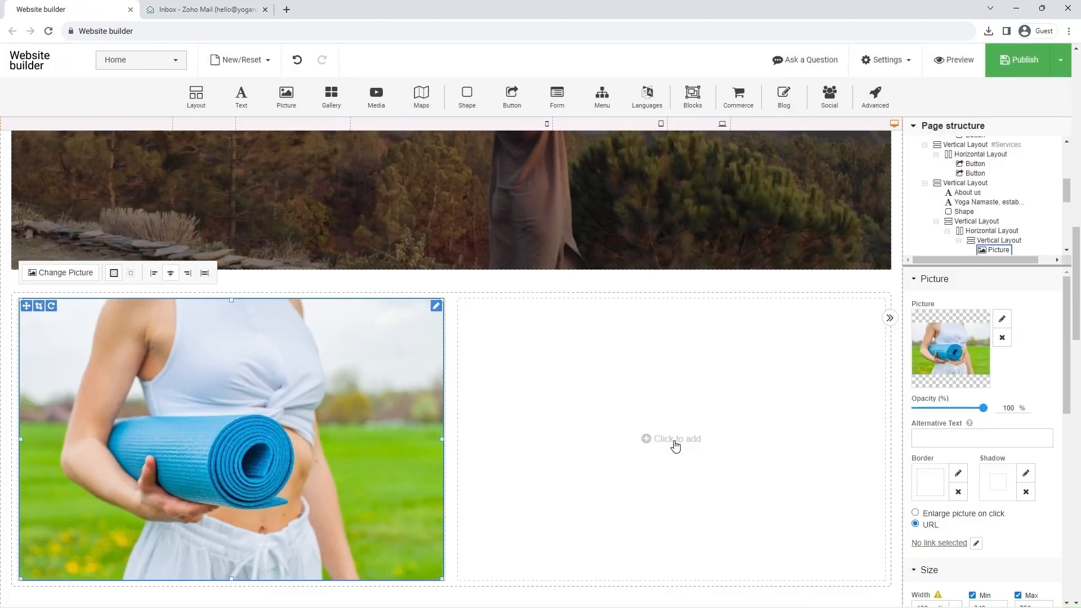
{"action": "left_click", "coordinate": [676, 445]}
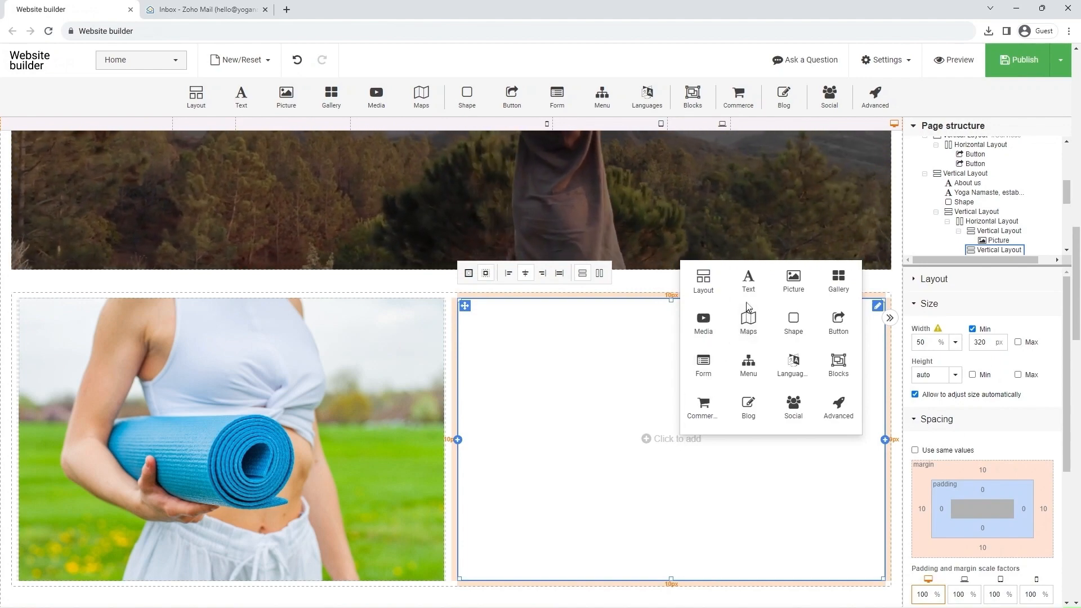
- Add a centered Heading 2 reading 'Sign up for the upcoming session' in the right column
{"action": "left_click", "coordinate": [749, 279]}
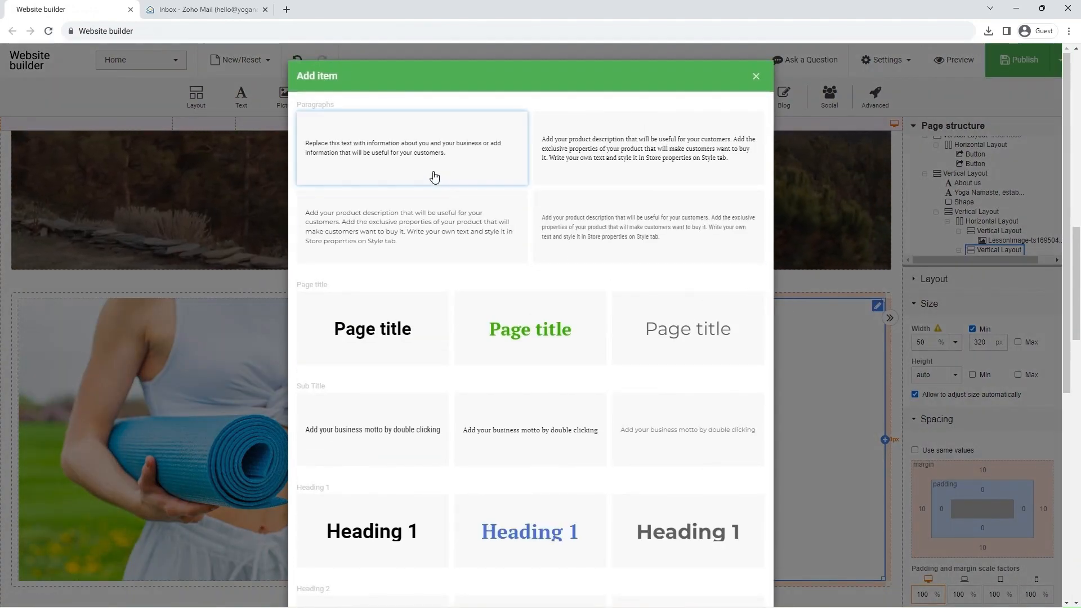
{"action": "left_click", "coordinate": [430, 178]}
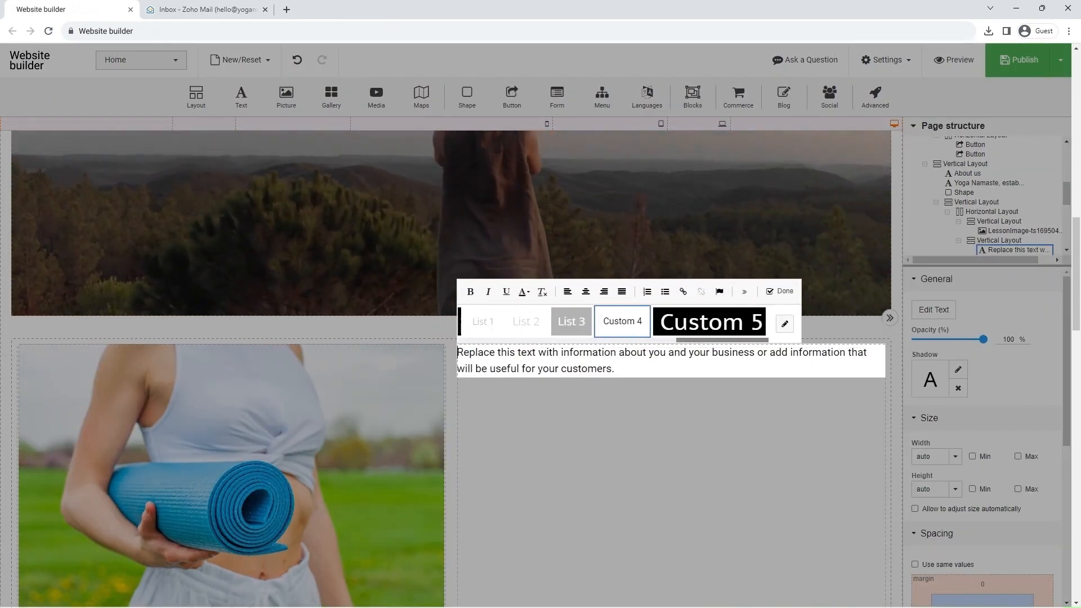
{"action": "triple_click", "coordinate": [541, 370]}
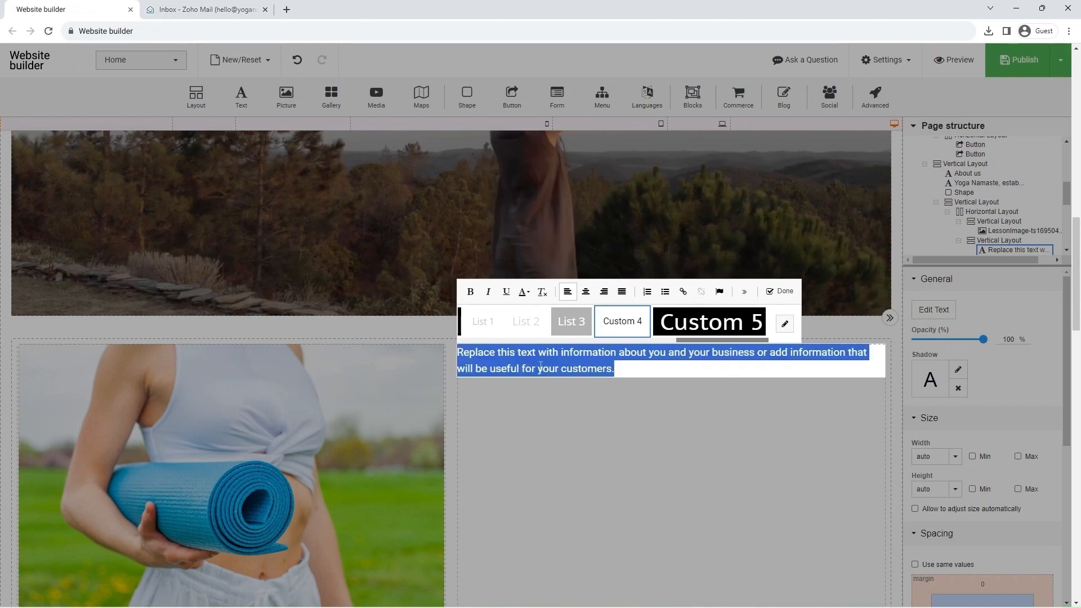
{"action": "type", "text": "Sign"}
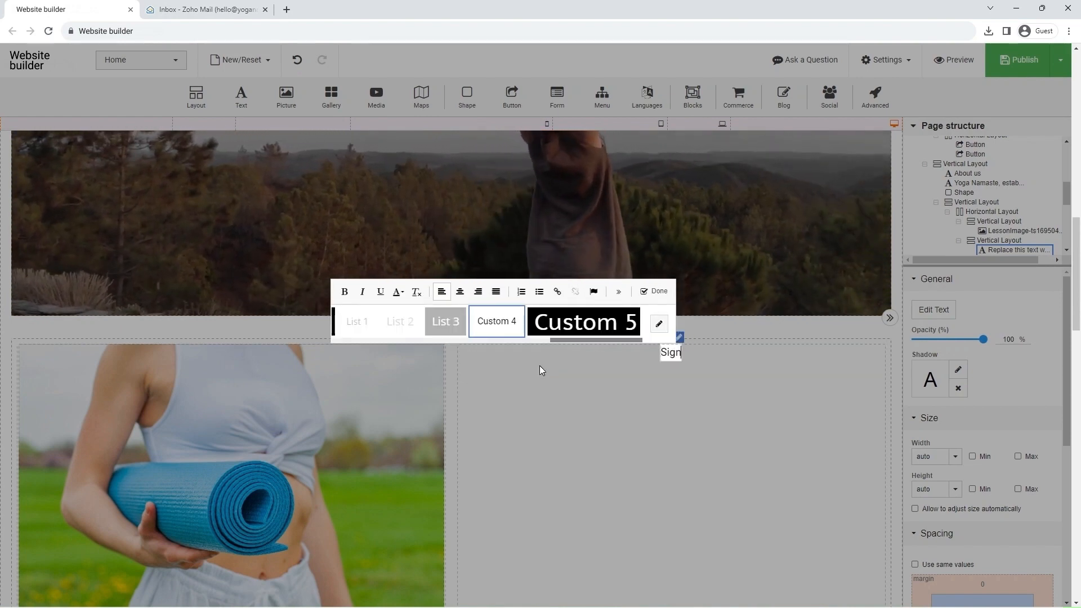
{"action": "type", "text": " up for the u"}
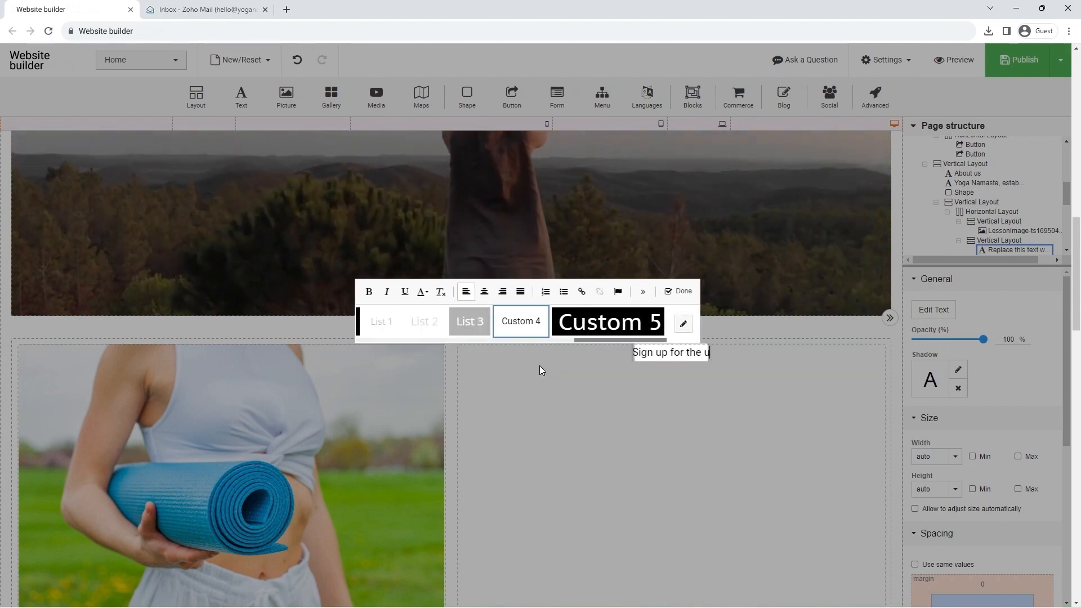
{"action": "type", "text": "pcoming"}
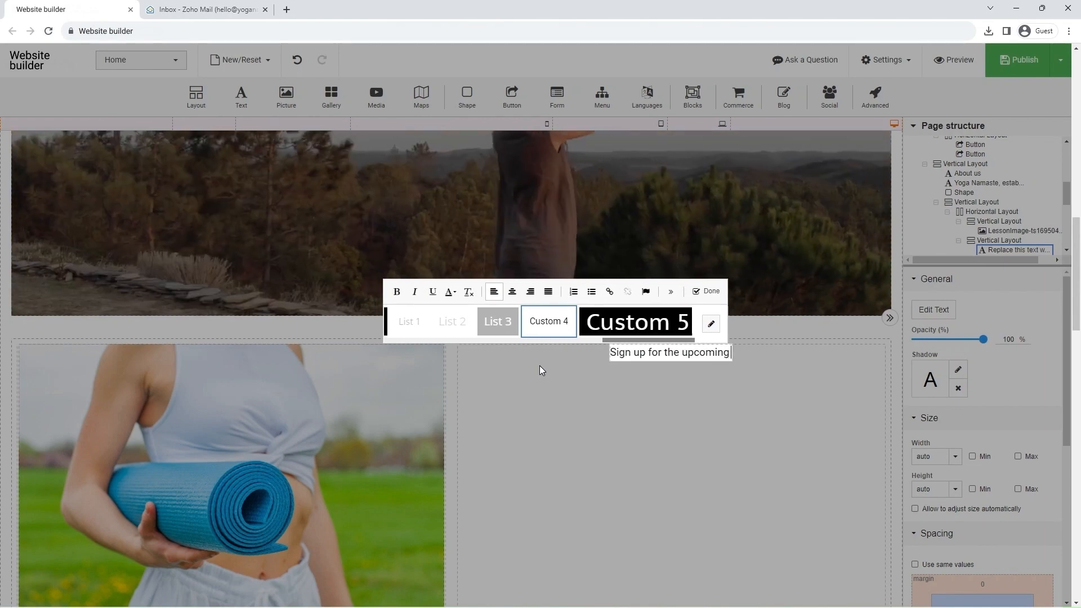
{"action": "type", "text": " session"}
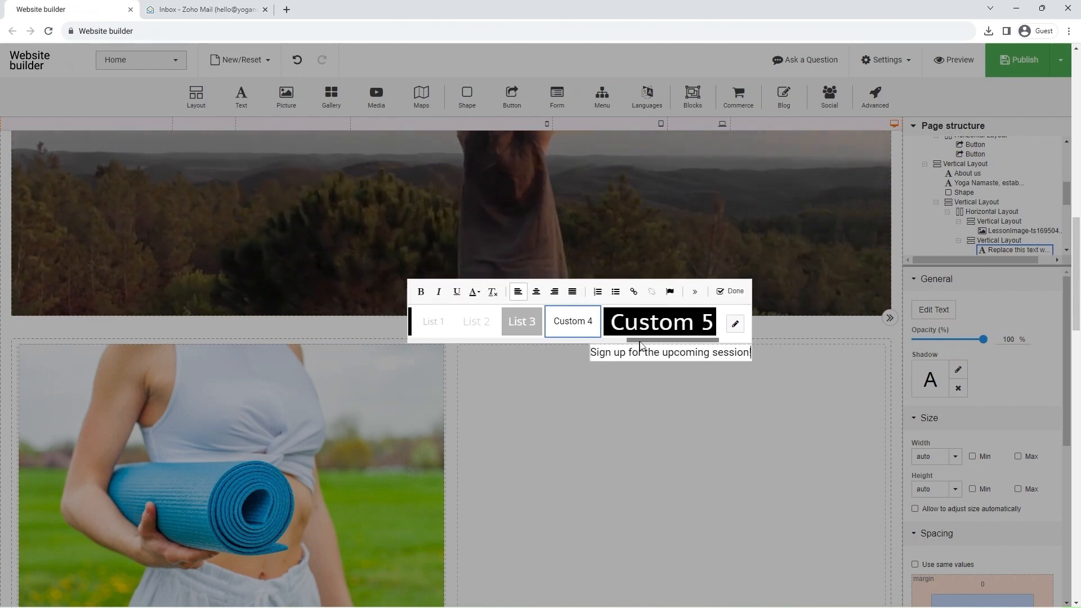
{"action": "left_click_drag", "start_coordinate": [653, 342], "coordinate": [528, 333]}
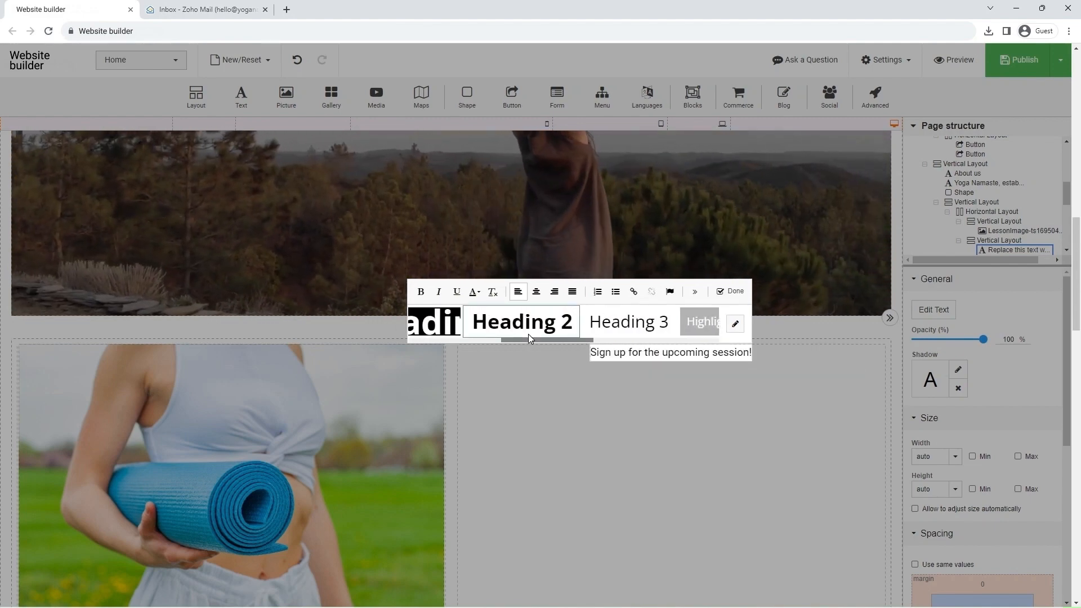
{"action": "left_click", "coordinate": [534, 328]}
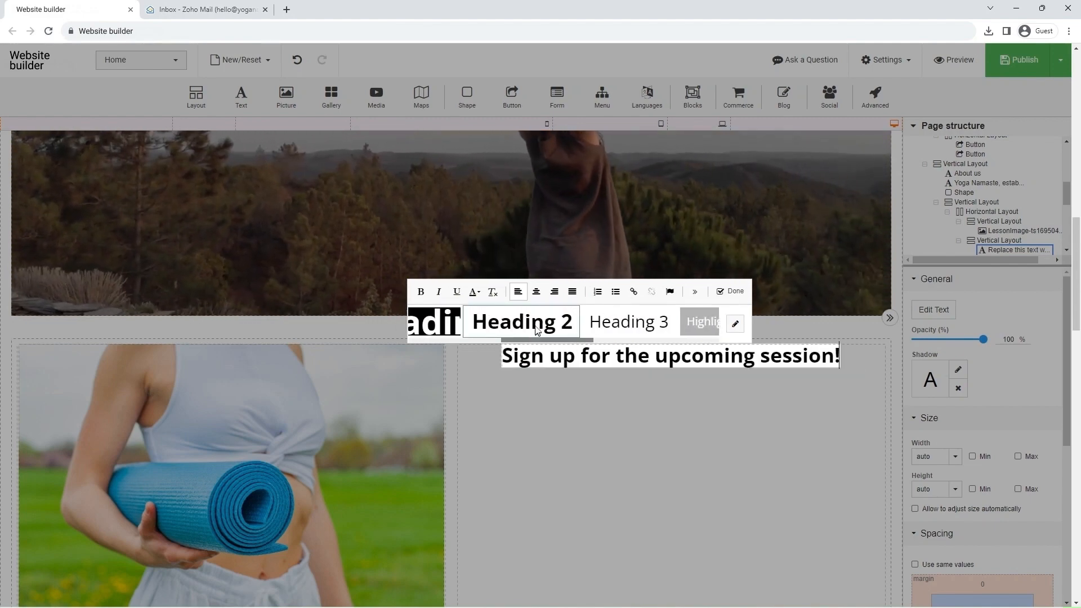
{"action": "left_click", "coordinate": [537, 292]}
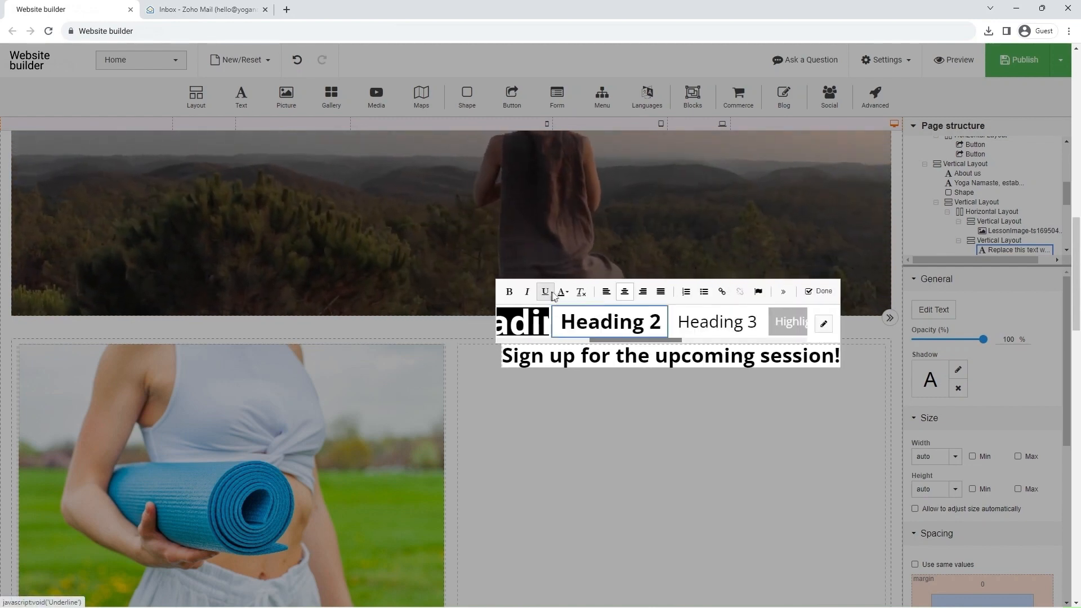
{"action": "left_click", "coordinate": [812, 297]}
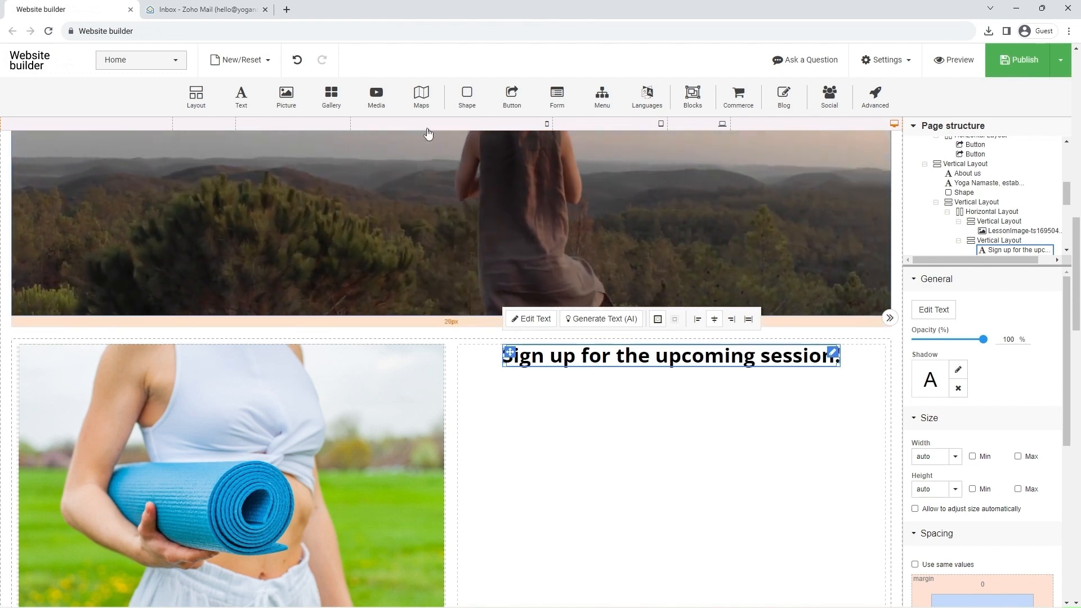
- Add a centered paragraph under the heading with the pasted group yoga session description
{"action": "left_click_drag", "start_coordinate": [245, 97], "coordinate": [576, 445]}
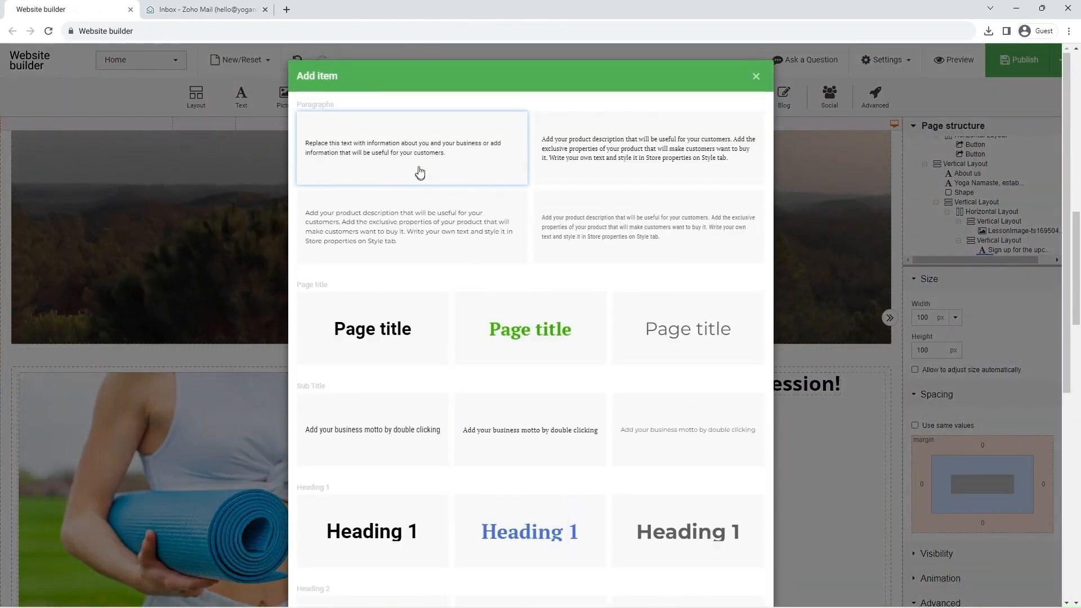
{"action": "left_click", "coordinate": [420, 170]}
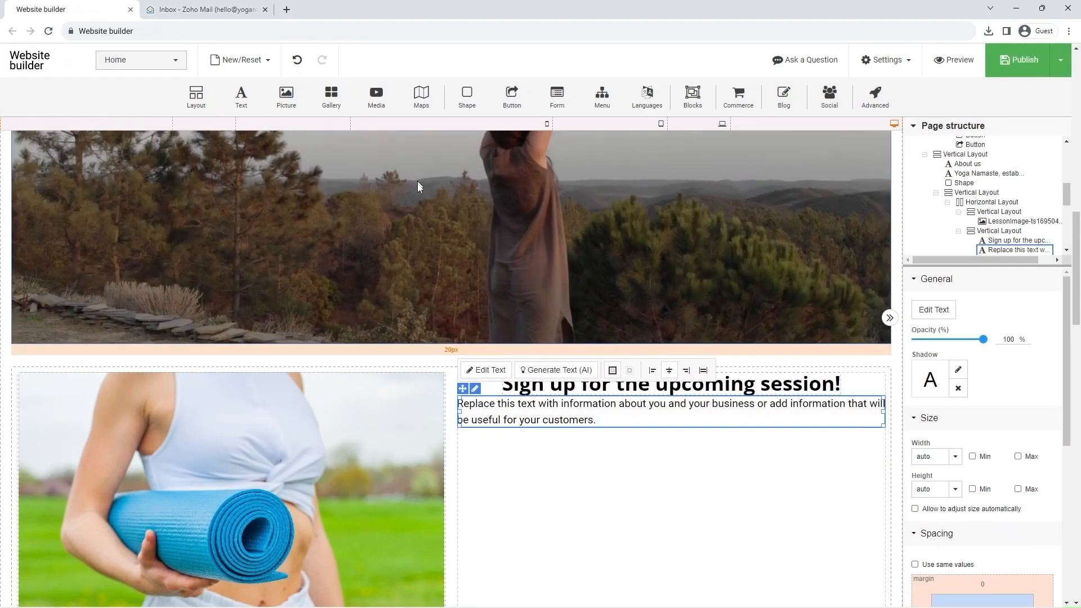
{"action": "left_click", "coordinate": [473, 379]}
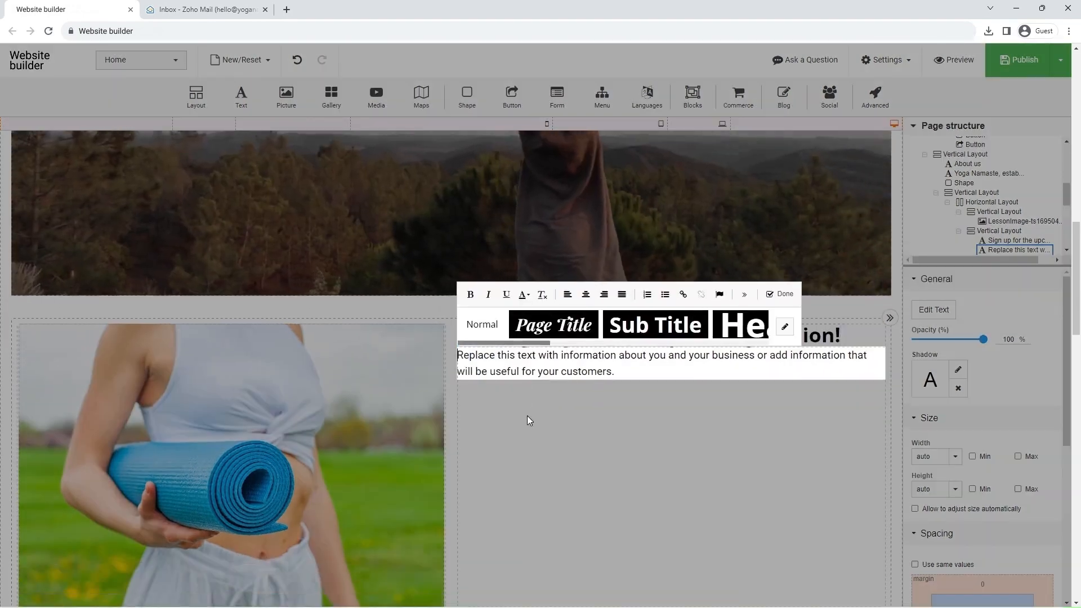
{"action": "left_click", "coordinate": [522, 353]}
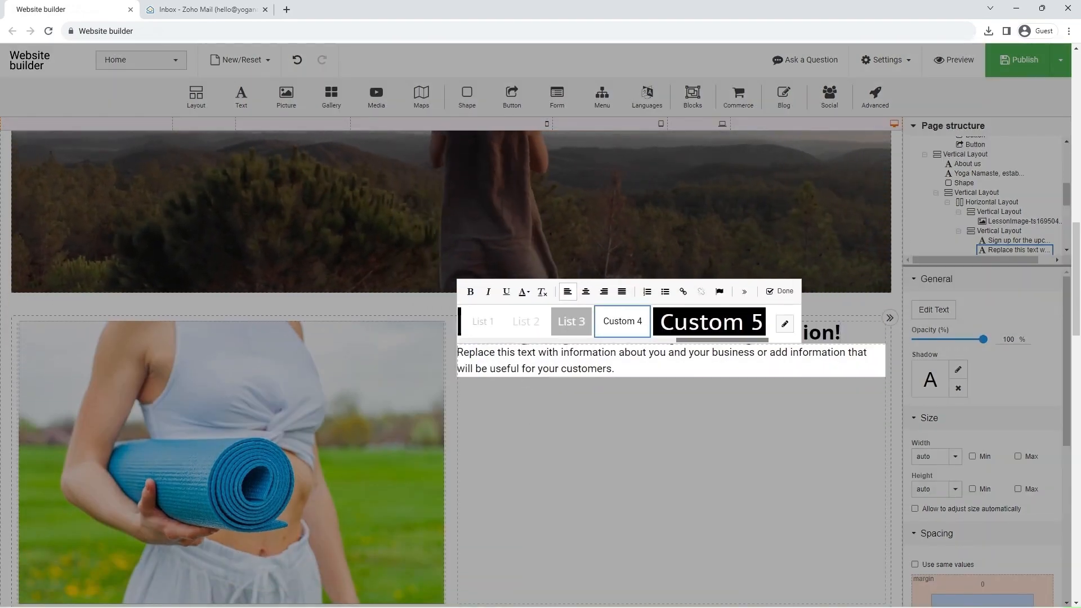
{"action": "key", "text": "ctrl+a"}
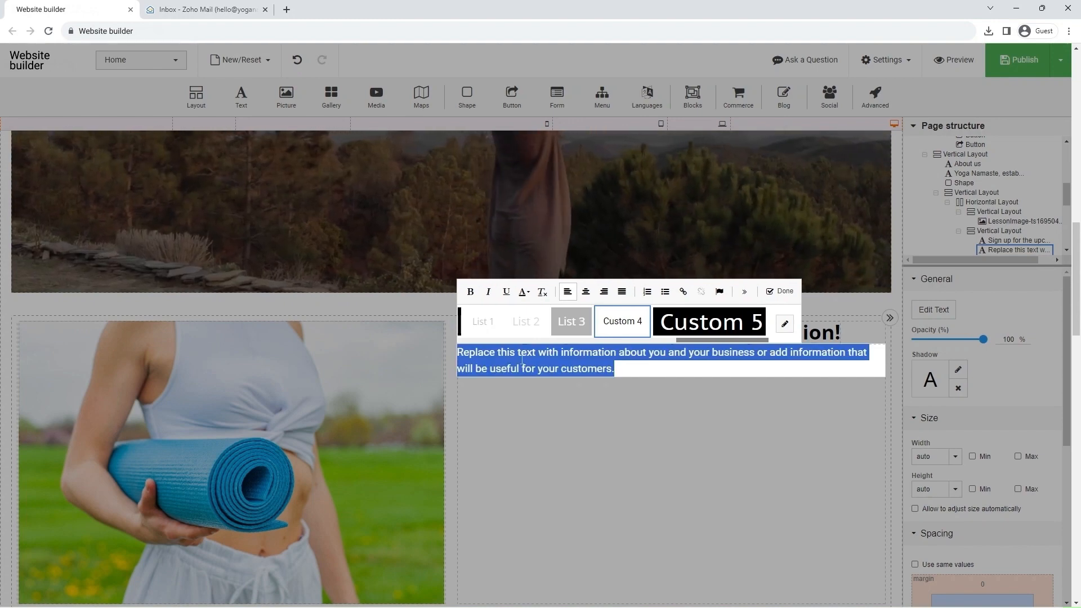
{"action": "type", "text": "Join us for our upcoming group yoga session, where you can rejuvenate your body and mind in a welcoming and tranquil environment. Our experienced and certified yoga coaches will guide you through a harmonious blend of yoga poses, breathing exercises, and mindfulness techniques, perfect for all levels of experience."}
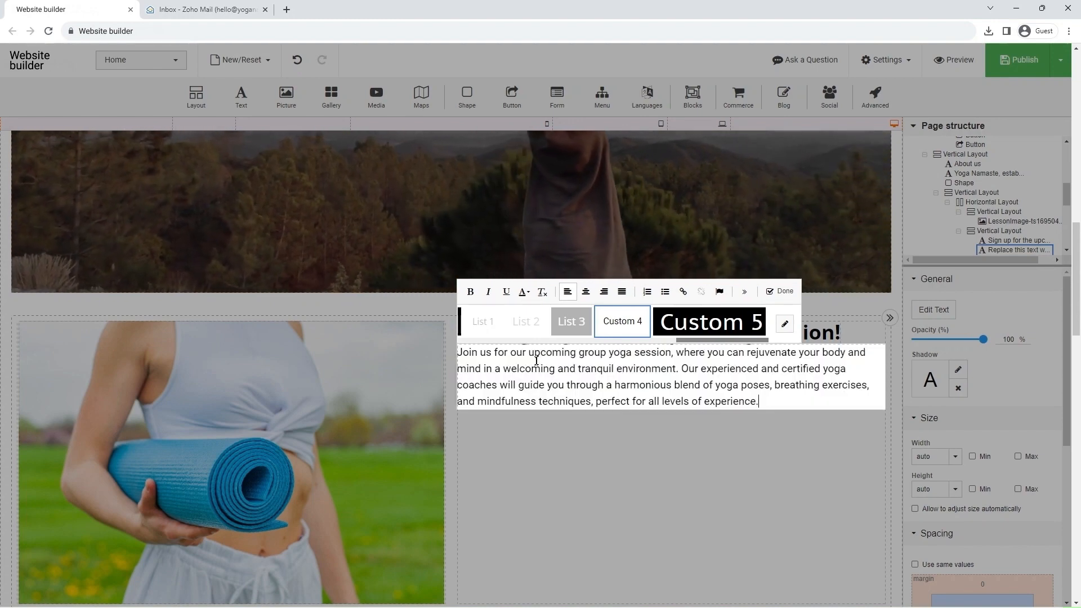
{"action": "left_click", "coordinate": [587, 292]}
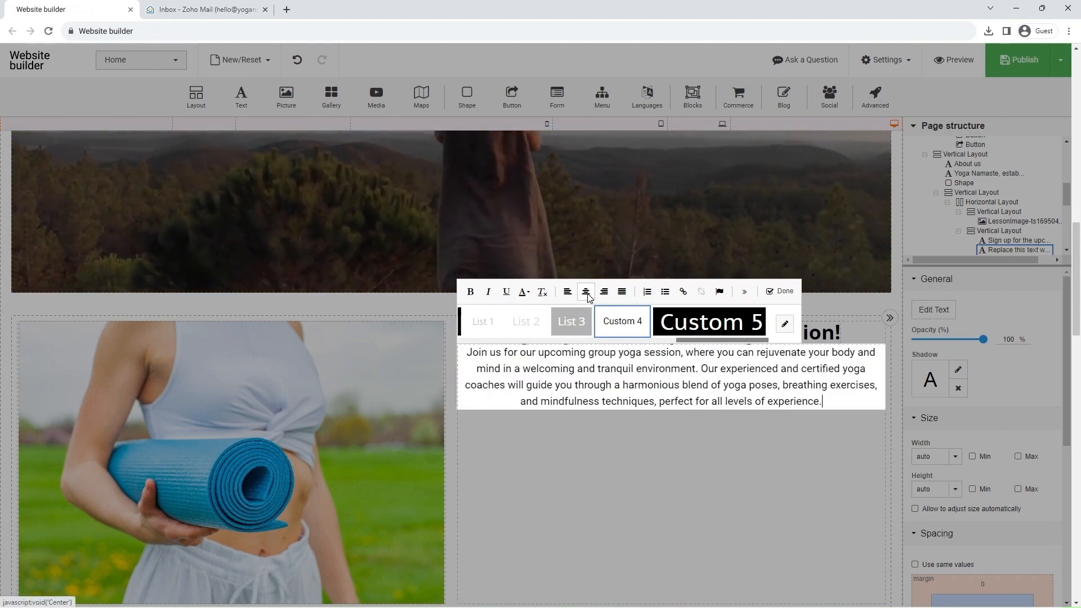
{"action": "left_click", "coordinate": [775, 293]}
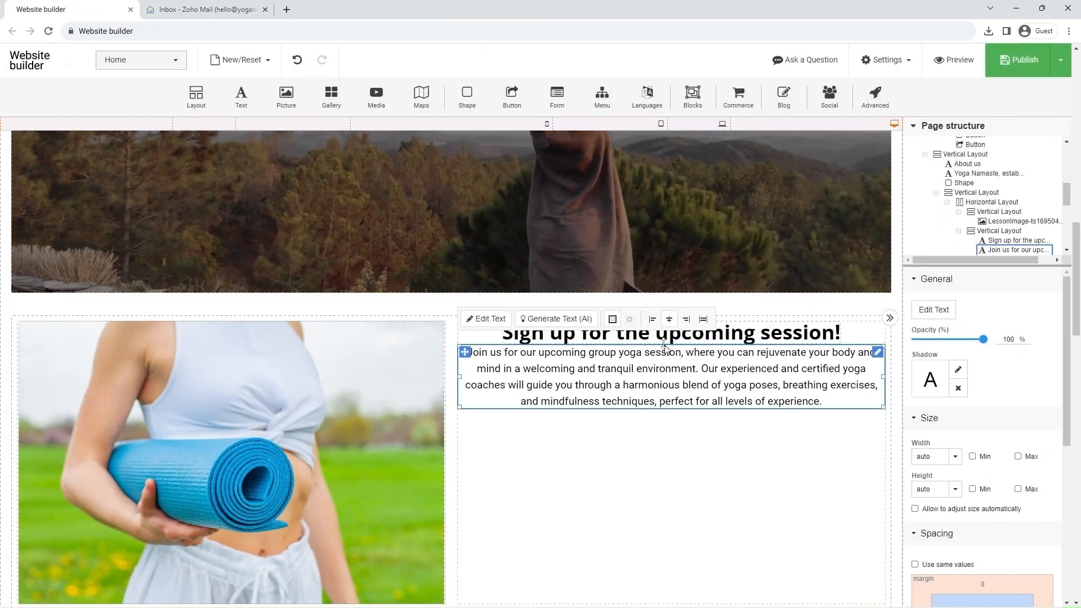
- Give the heading a uniform margin of 20 on every side
{"action": "left_click", "coordinate": [633, 338]}
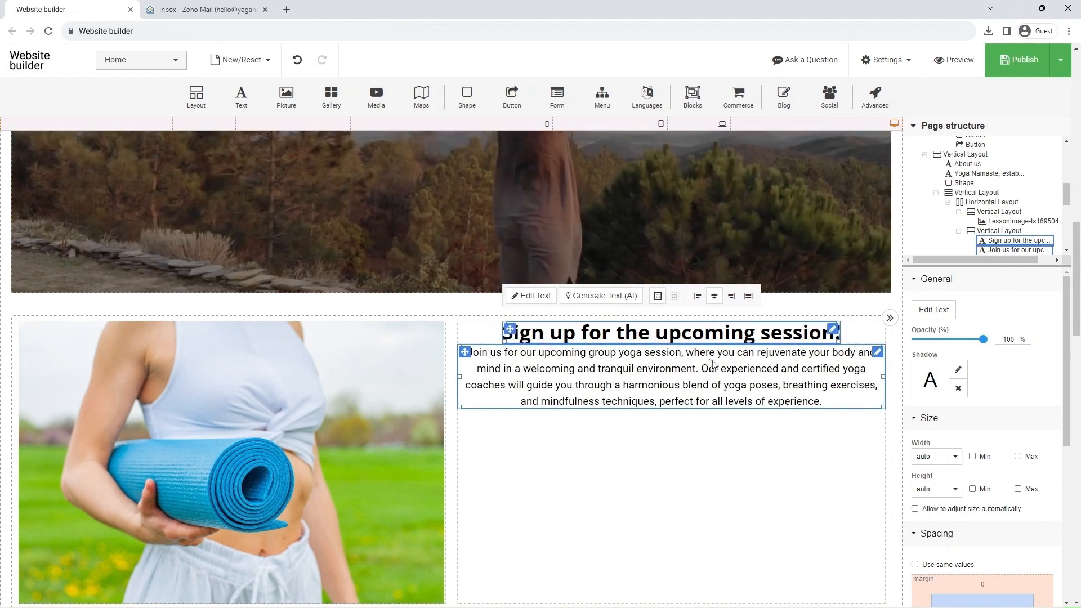
{"action": "scroll", "coordinate": [971, 417], "scroll_direction": "down", "scroll_amount": 3}
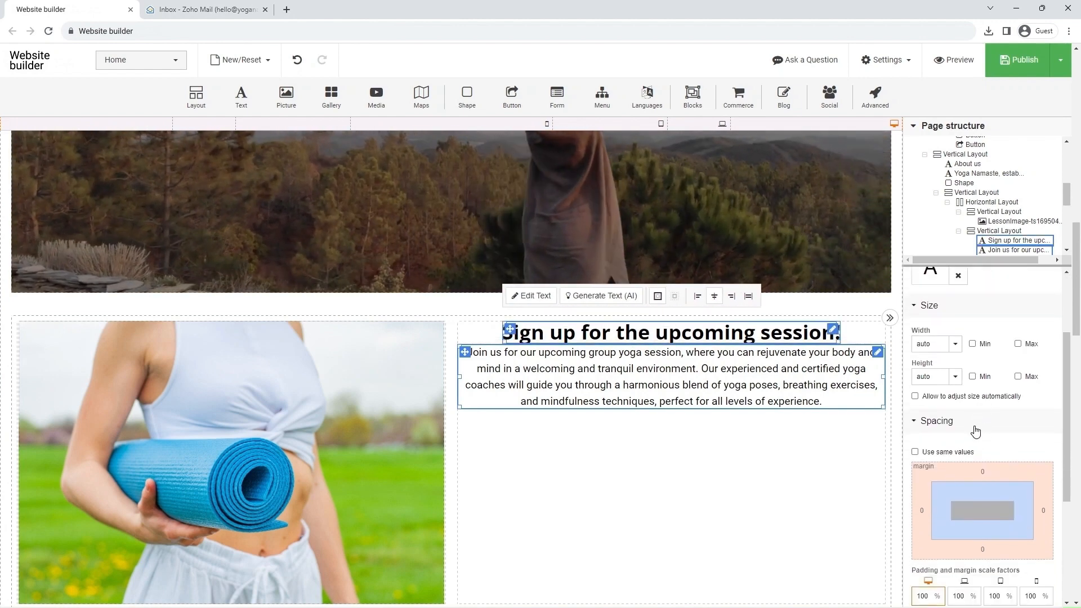
{"action": "left_click", "coordinate": [915, 396]}
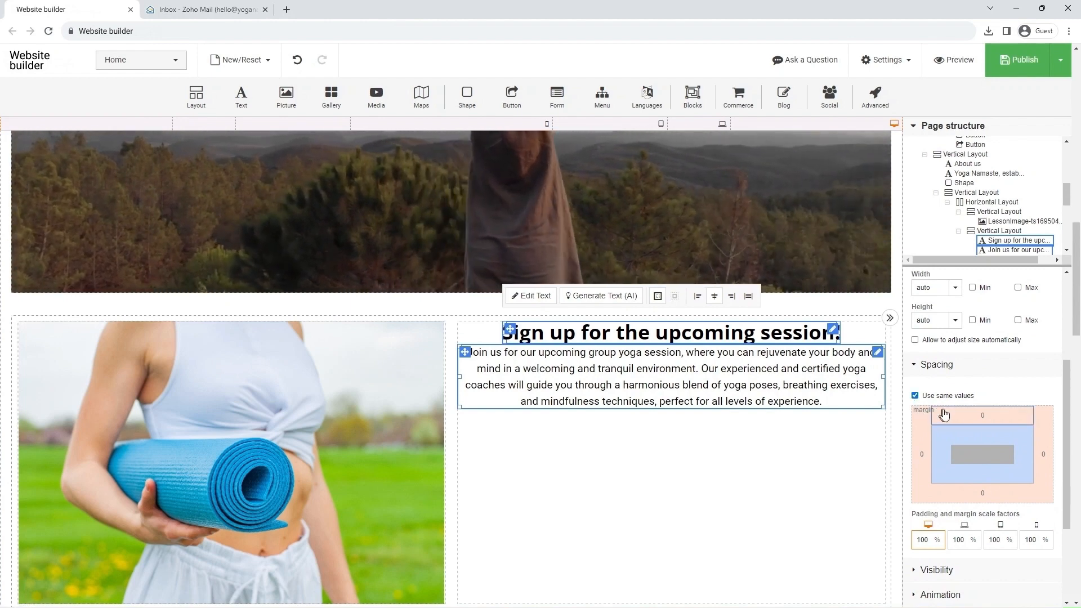
{"action": "left_click", "coordinate": [983, 417]}
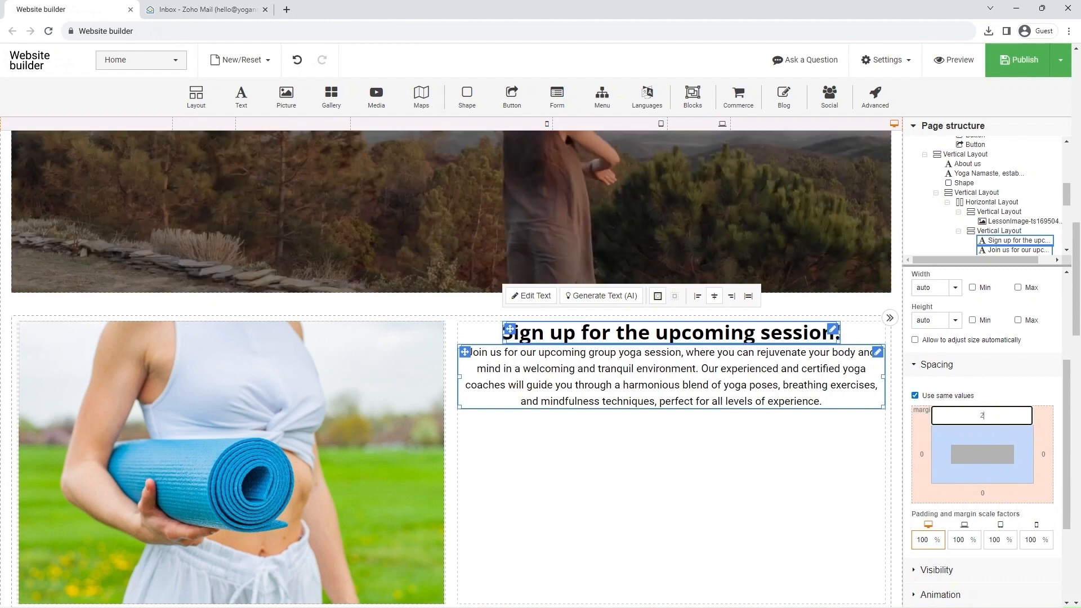
{"action": "type", "text": "20"}
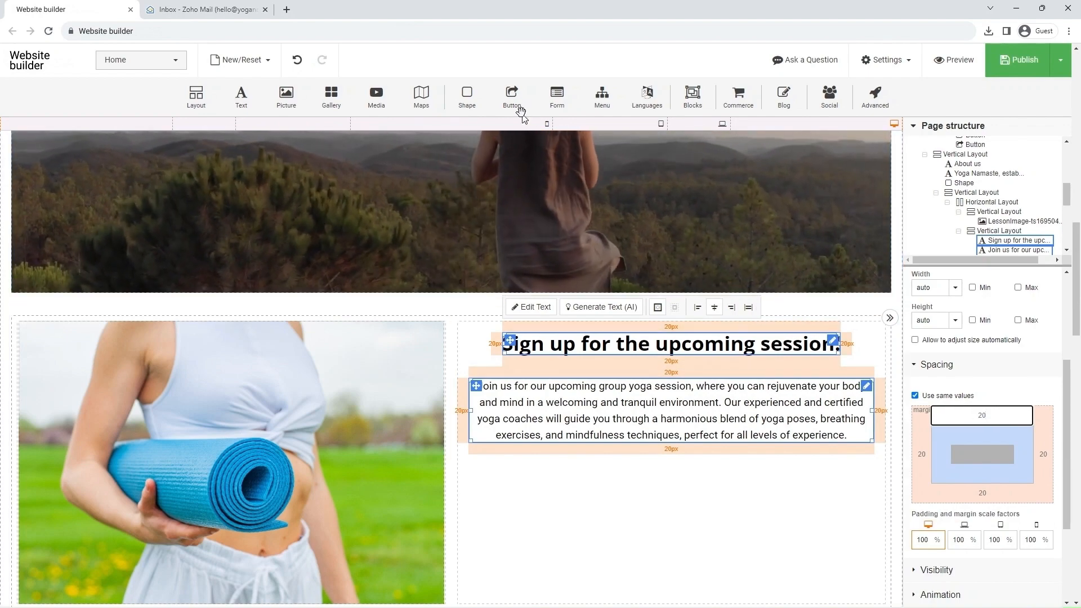
- Insert a Just Do It! style button below the paragraph and relabel it Register
{"action": "left_click_drag", "start_coordinate": [512, 93], "coordinate": [649, 468]}
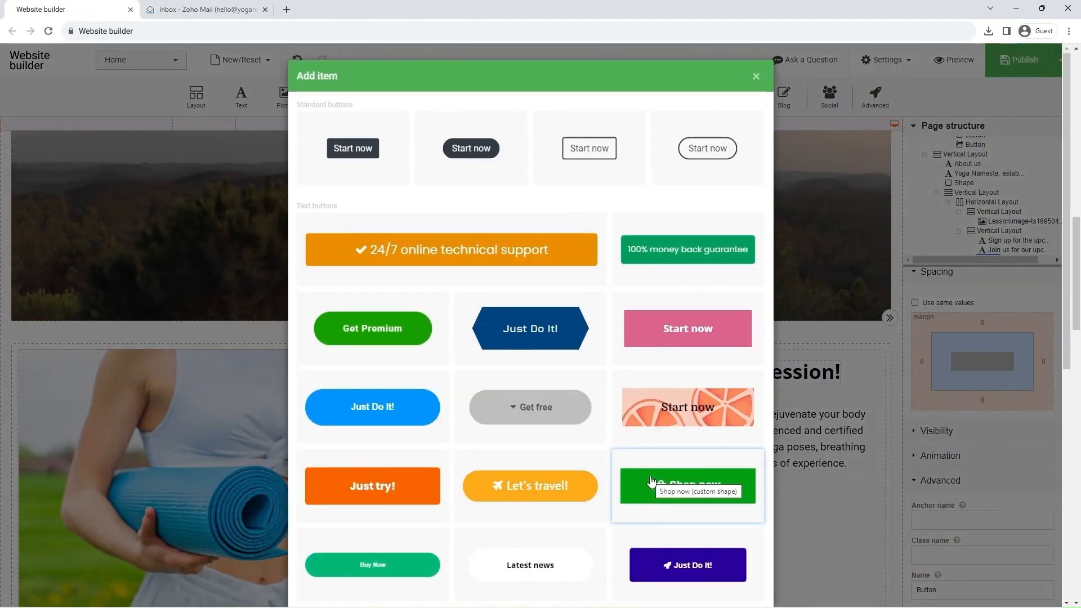
{"action": "left_click", "coordinate": [395, 406]}
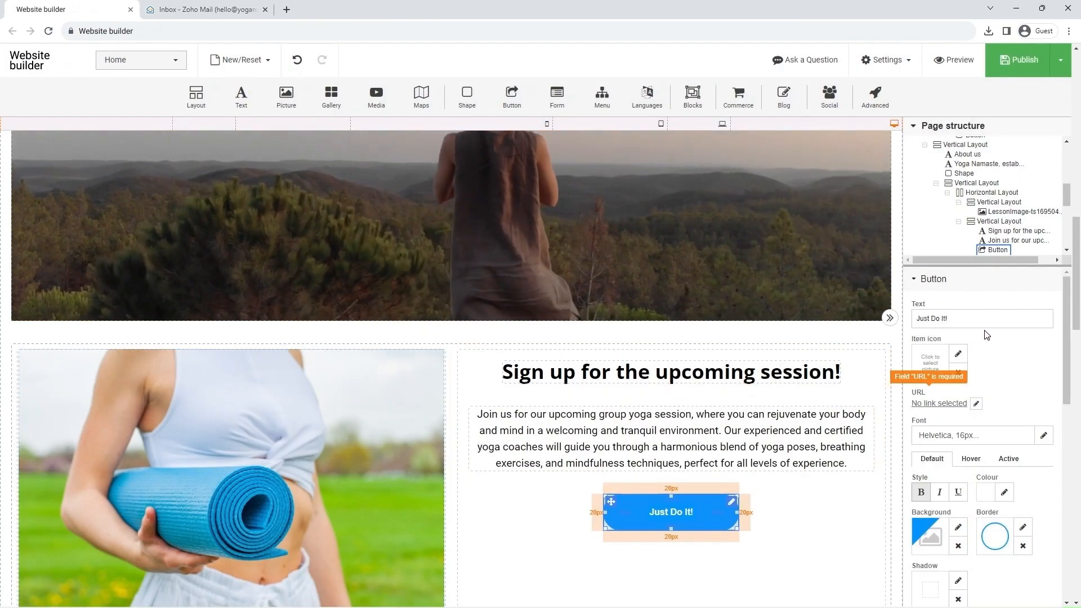
{"action": "left_click_drag", "start_coordinate": [958, 319], "coordinate": [905, 326]}
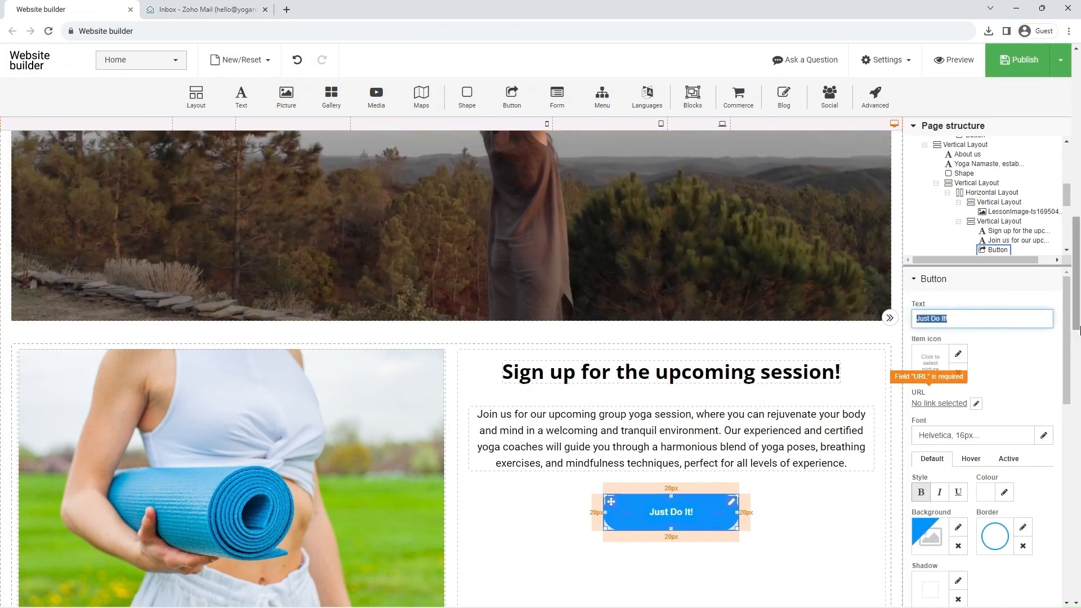
{"action": "type", "text": "Register"}
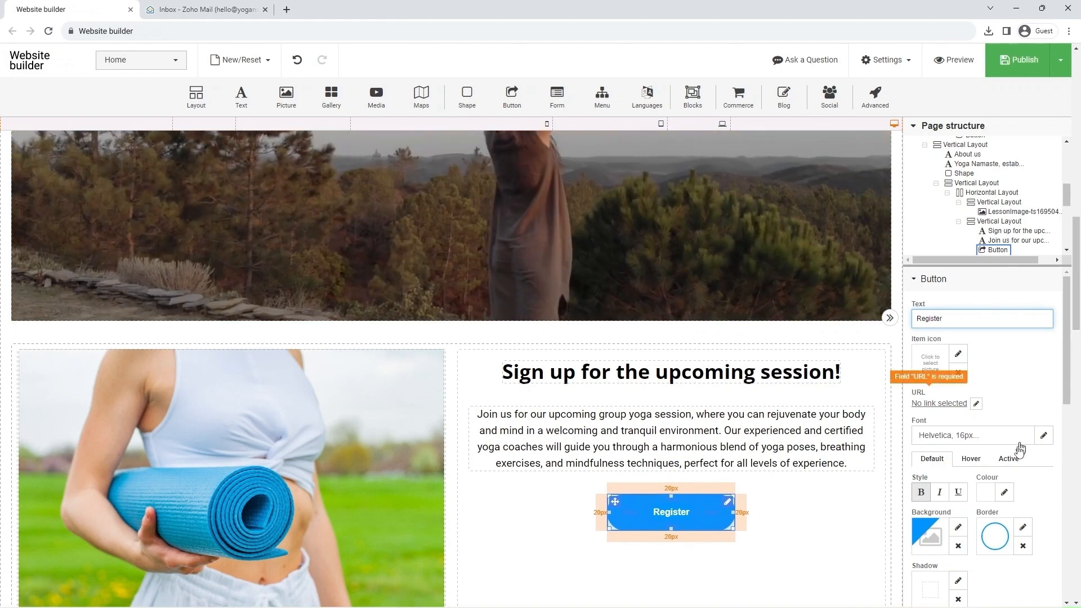
- Make the Register button's background and border purple (#8E50C4)
{"action": "left_click", "coordinate": [959, 529]}
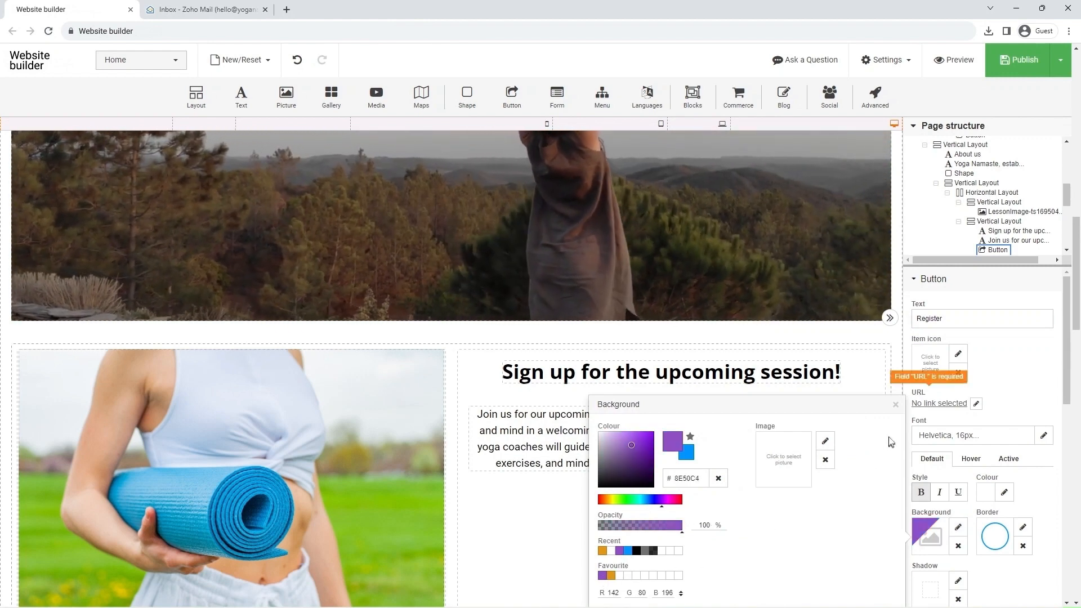
{"action": "left_click", "coordinate": [895, 408]}
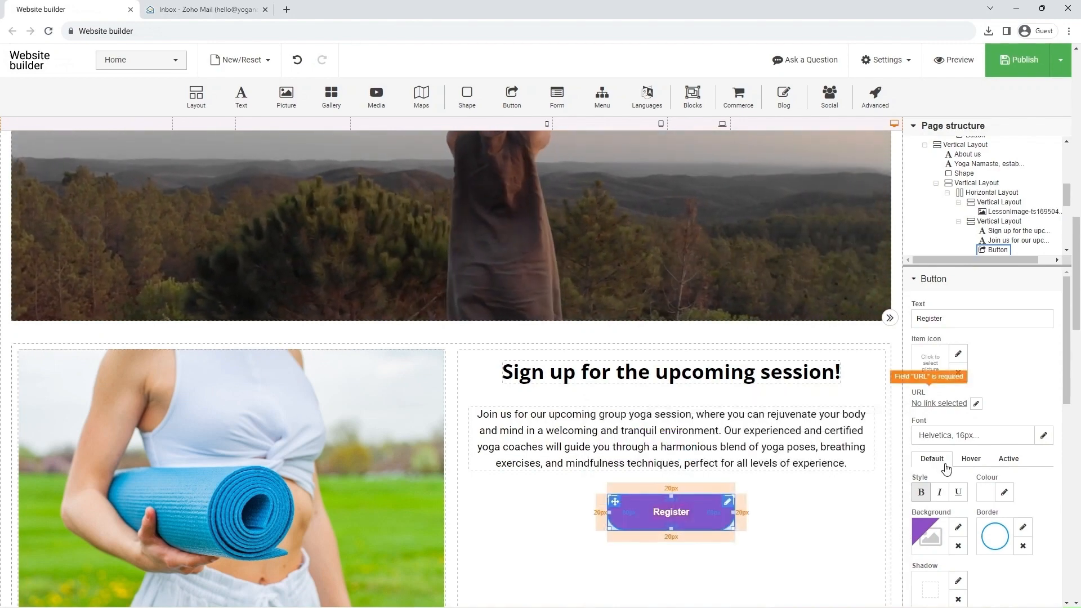
{"action": "left_click", "coordinate": [1022, 529]}
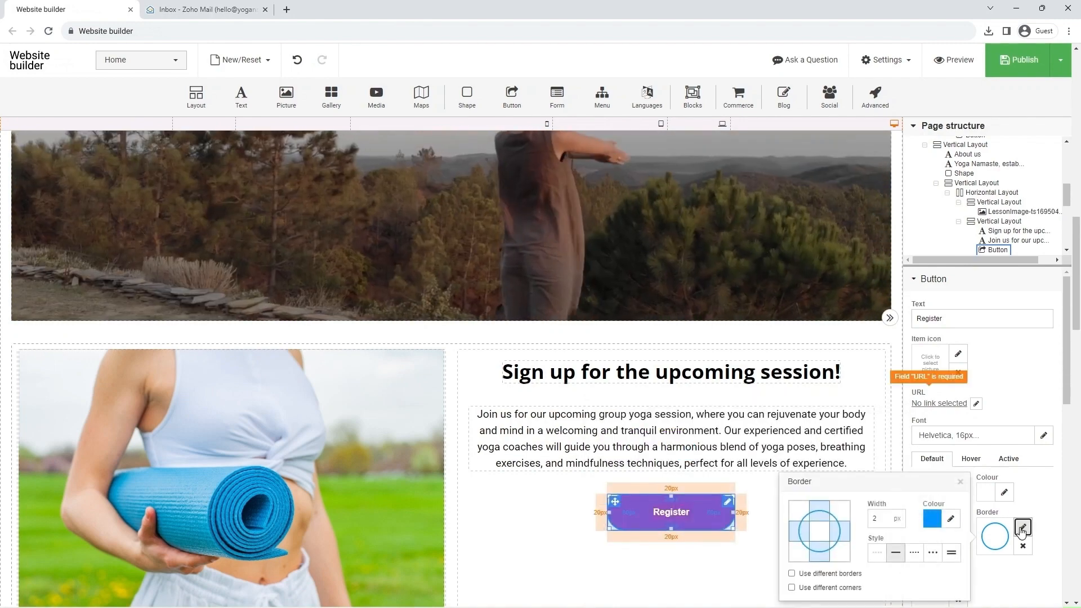
{"action": "left_click", "coordinate": [951, 519]}
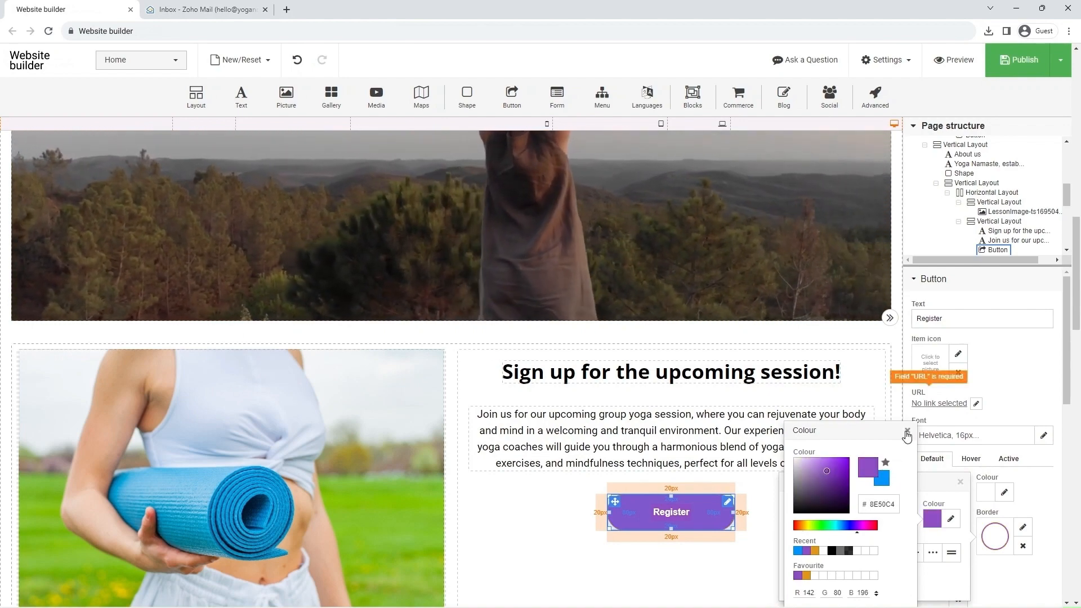
{"action": "left_click", "coordinate": [907, 431]}
{"action": "left_click", "coordinate": [960, 484]}
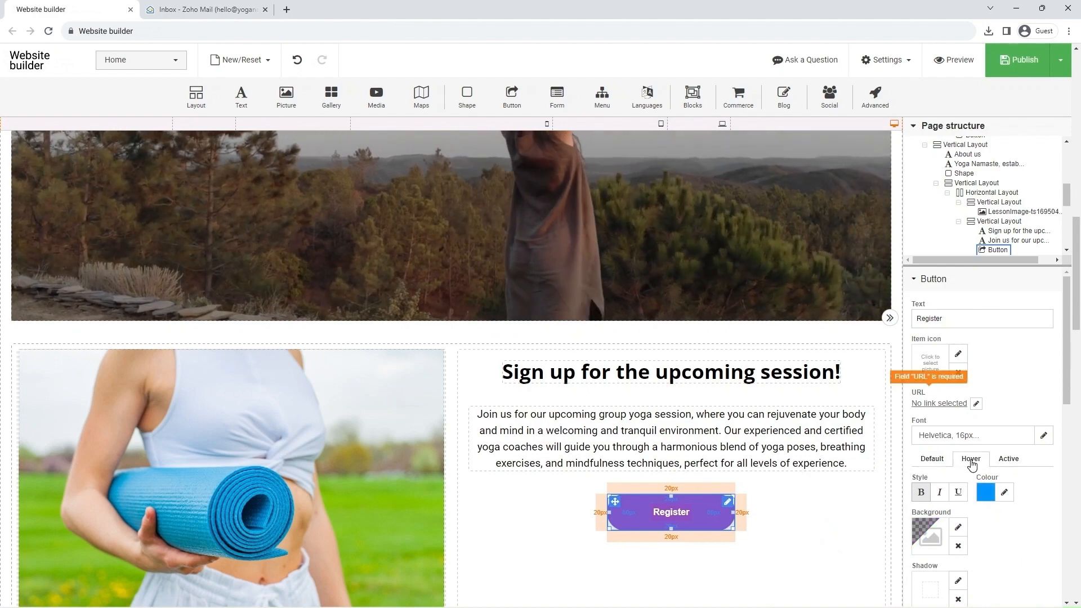
- Set the Register button's hover background to orange #E39714 and hover text to white #FFFFFF
{"action": "left_click", "coordinate": [959, 529]}
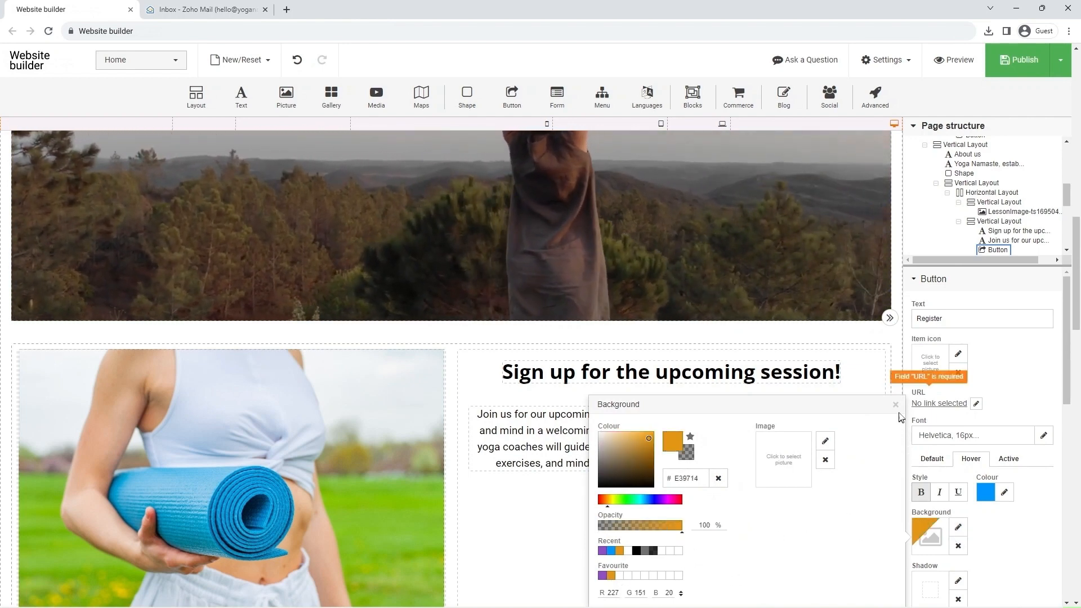
{"action": "left_click", "coordinate": [896, 406]}
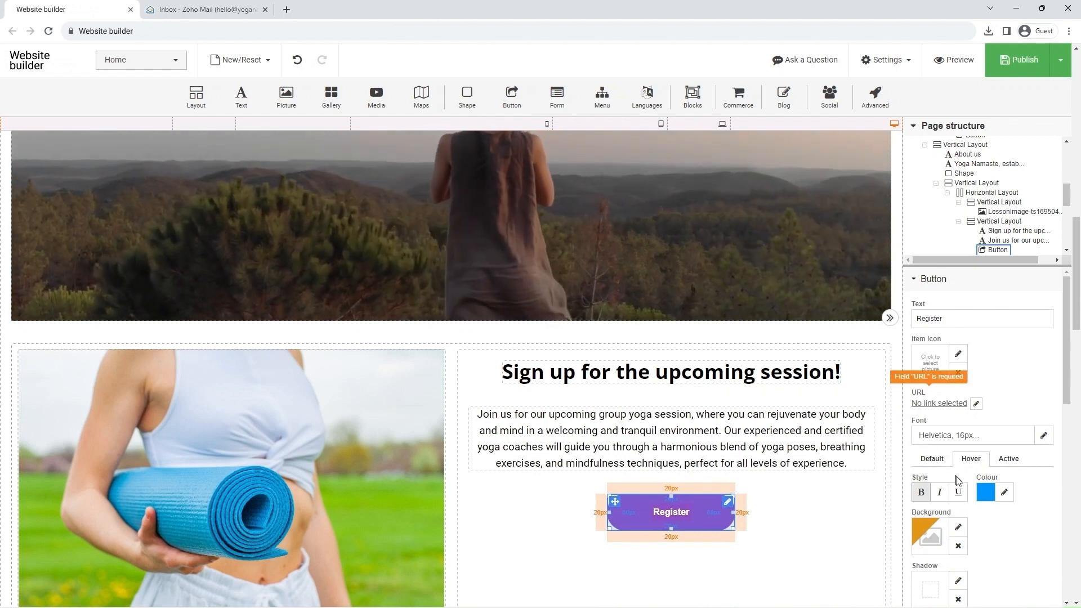
{"action": "left_click", "coordinate": [1001, 495]}
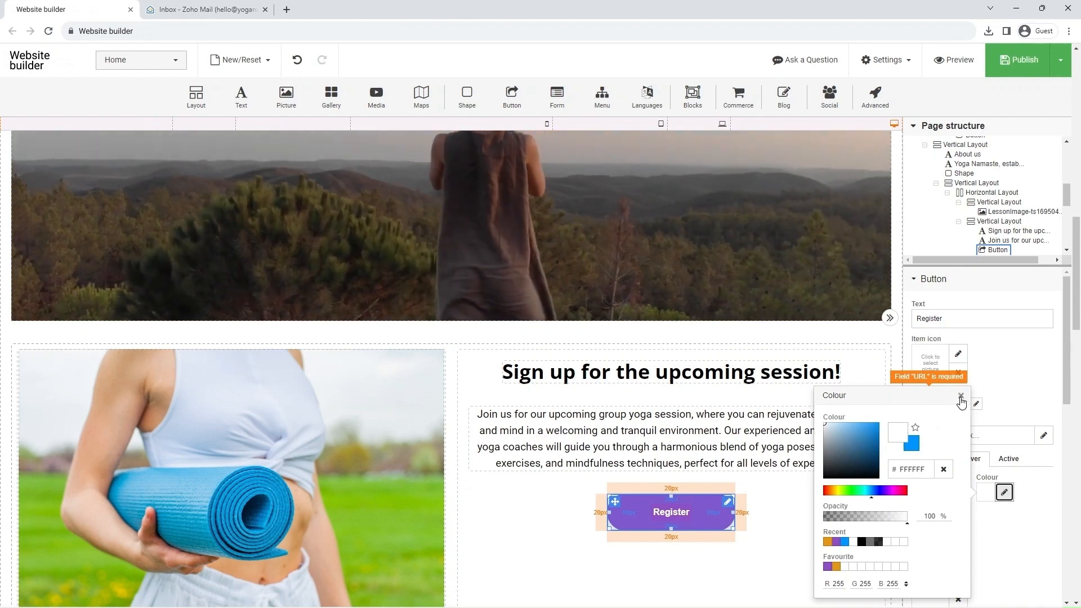
{"action": "left_click", "coordinate": [961, 396]}
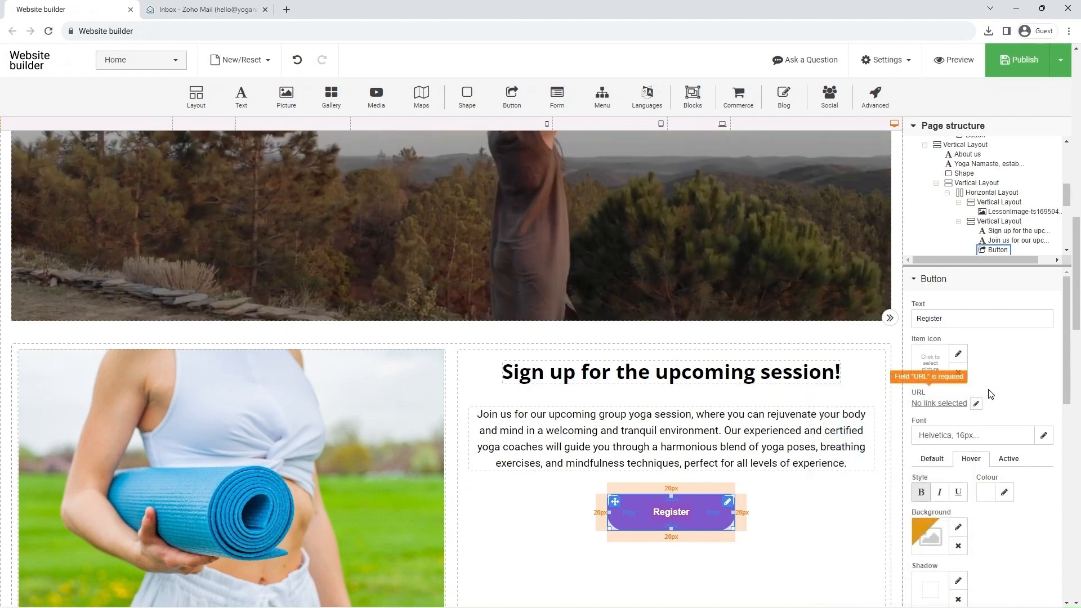
- Set the anchor name of the contact form near the page bottom to 'Form'
{"action": "scroll", "coordinate": [991, 394], "scroll_direction": "down", "scroll_amount": 3}
{"action": "scroll", "coordinate": [828, 456], "scroll_direction": "down", "scroll_amount": 4}
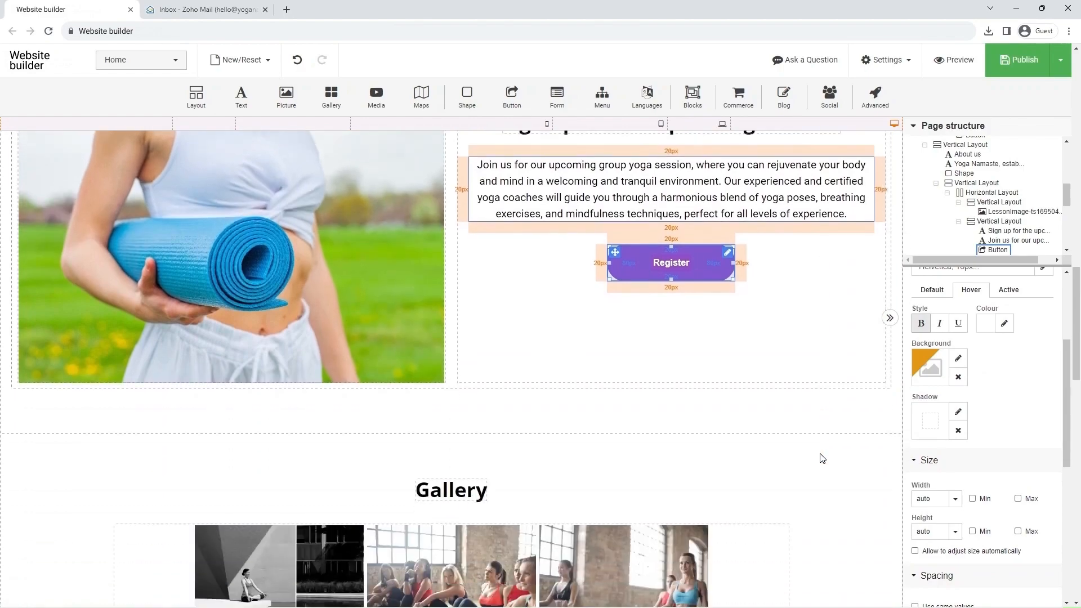
{"action": "scroll", "coordinate": [822, 458], "scroll_direction": "down", "scroll_amount": 12}
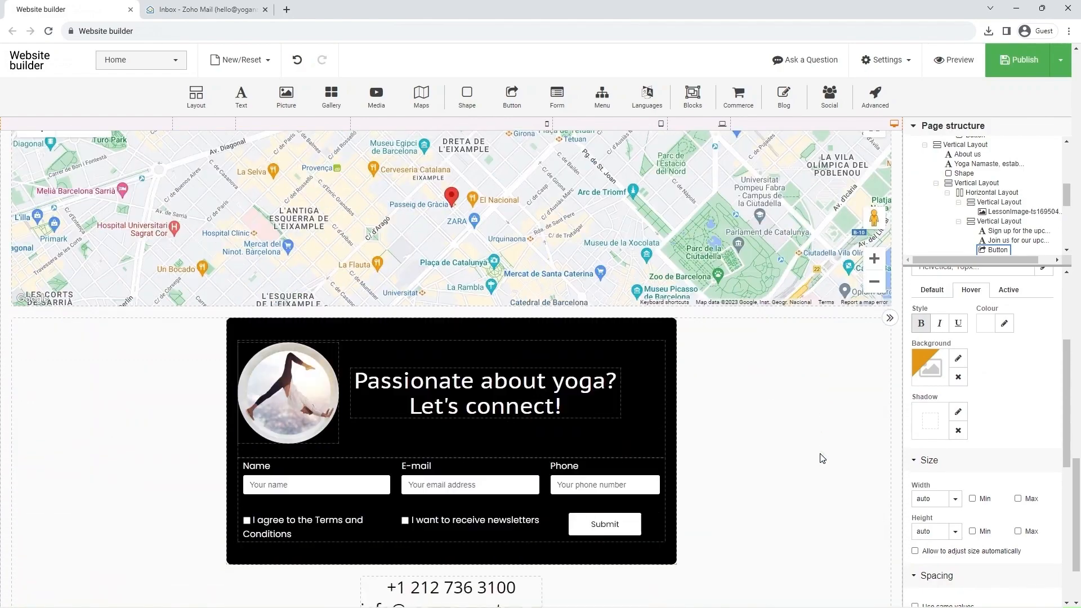
{"action": "scroll", "coordinate": [820, 454], "scroll_direction": "down", "scroll_amount": 1}
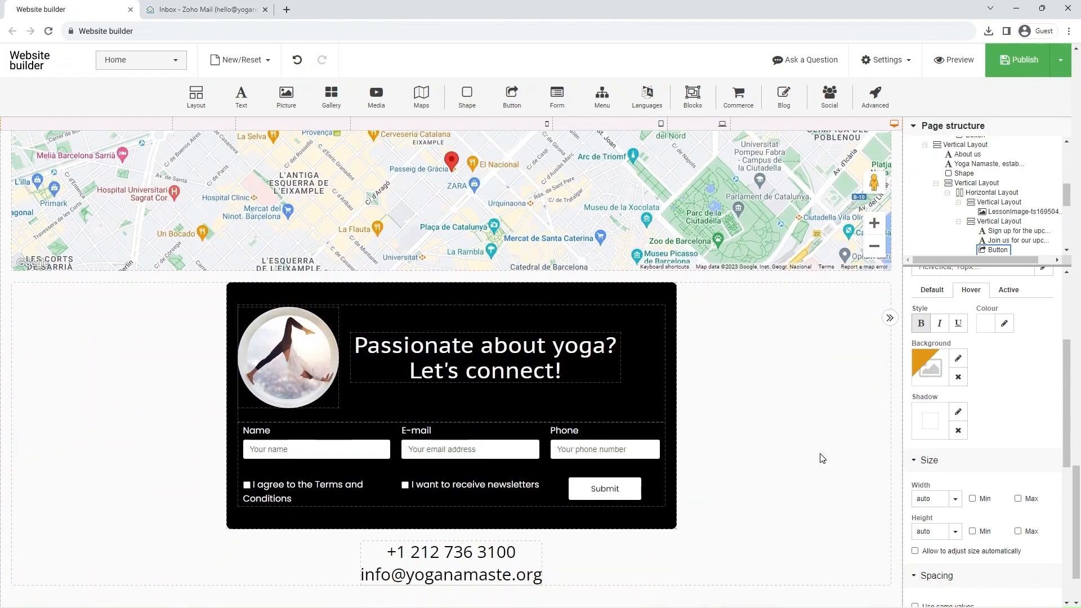
{"action": "left_click", "coordinate": [654, 491]}
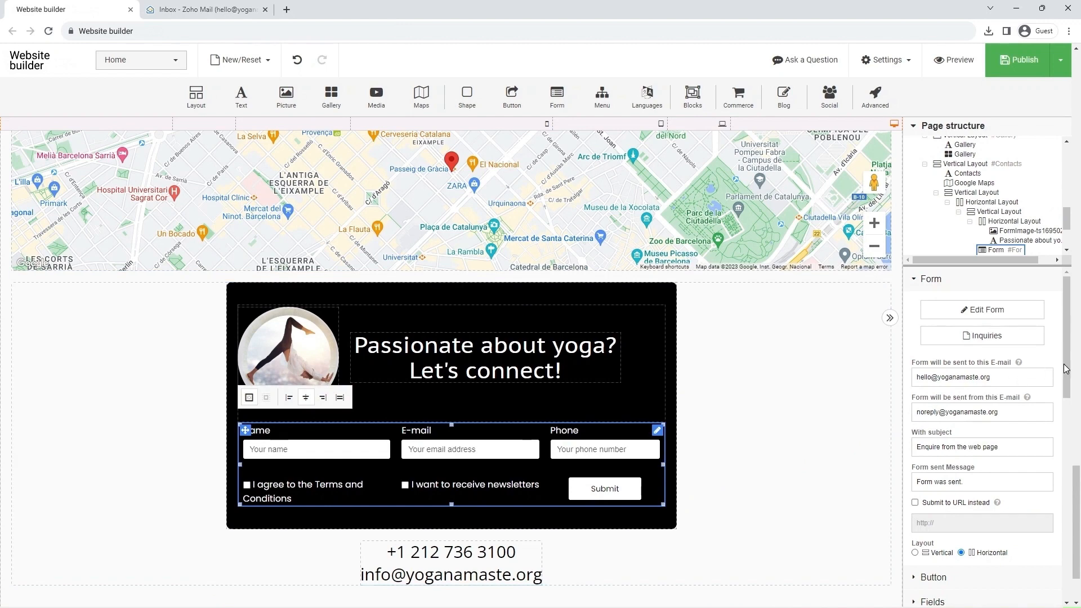
{"action": "left_click_drag", "start_coordinate": [1066, 365], "coordinate": [1066, 568]}
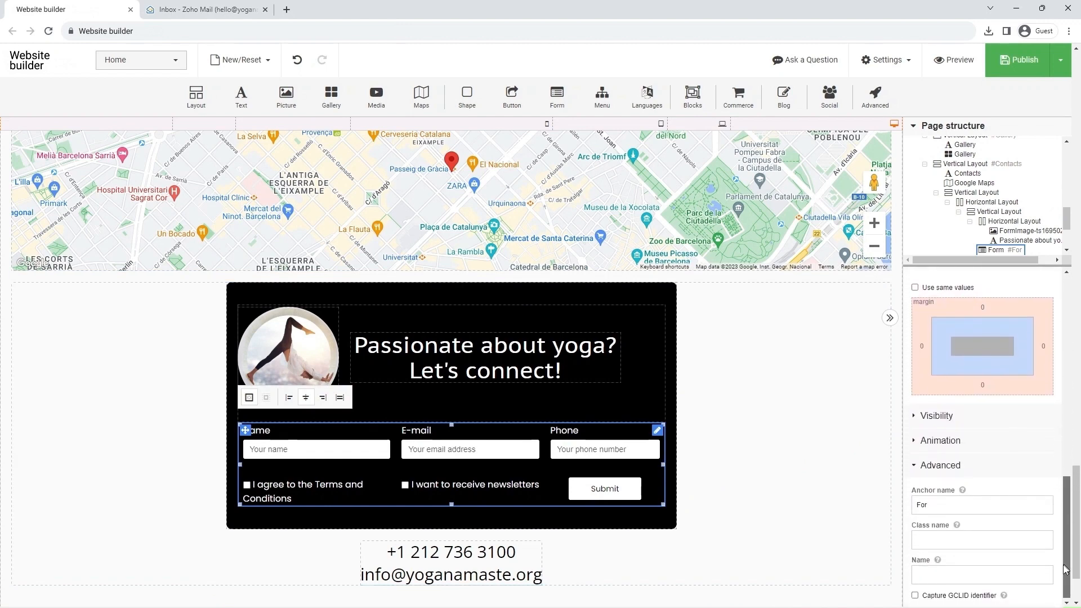
{"action": "mouse_move", "coordinate": [958, 524]}
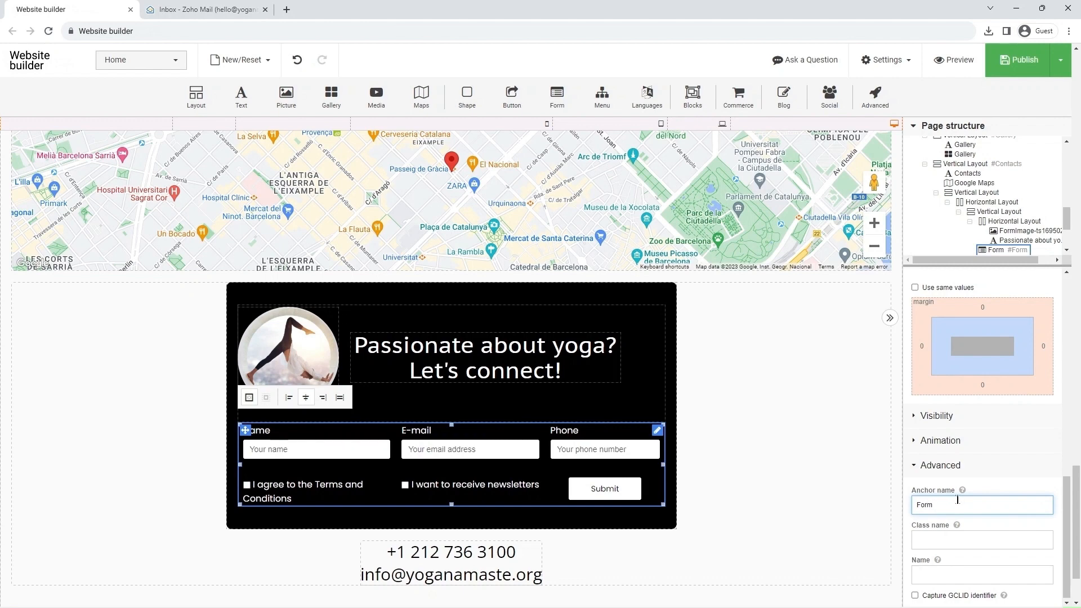
{"action": "left_click_drag", "start_coordinate": [1066, 525], "coordinate": [1079, 277]}
{"action": "left_click_drag", "start_coordinate": [1078, 493], "coordinate": [1078, 269]}
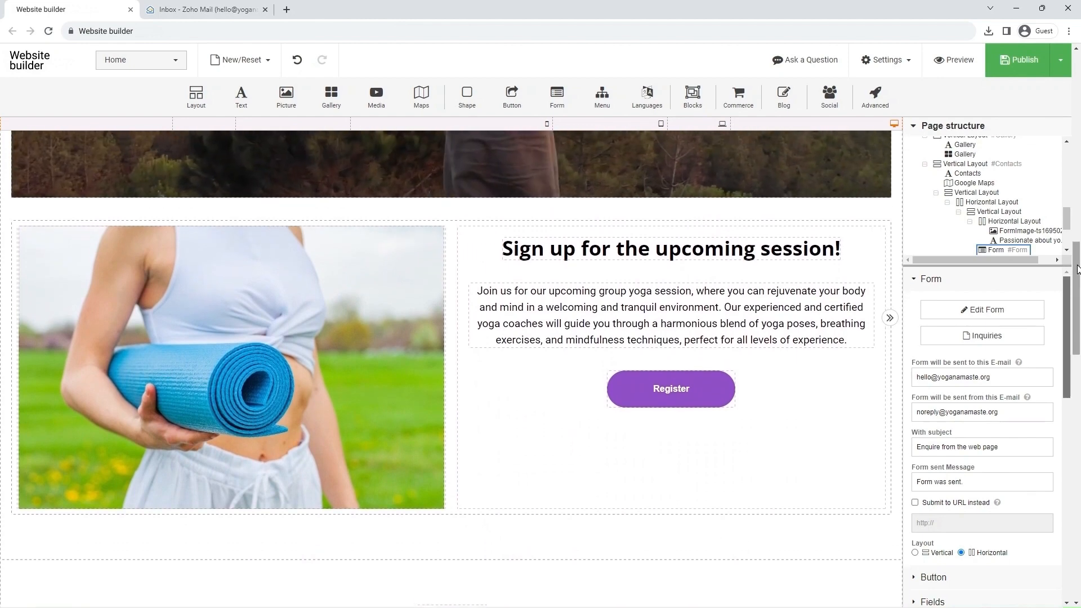
- Link the Register button to the #Form section of the Home page
{"action": "left_click", "coordinate": [691, 394]}
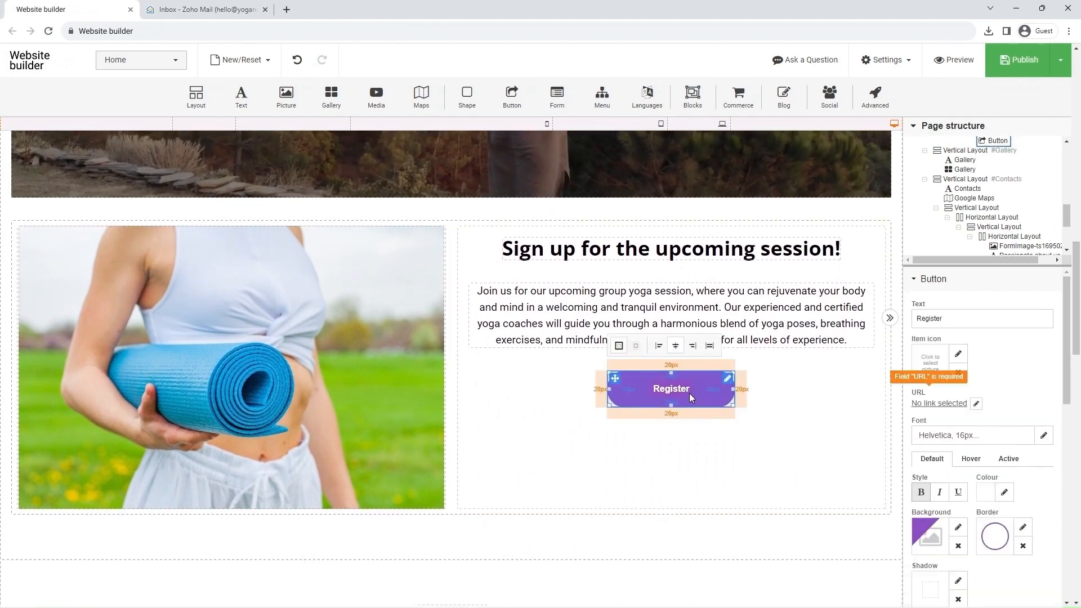
{"action": "left_click", "coordinate": [977, 405]}
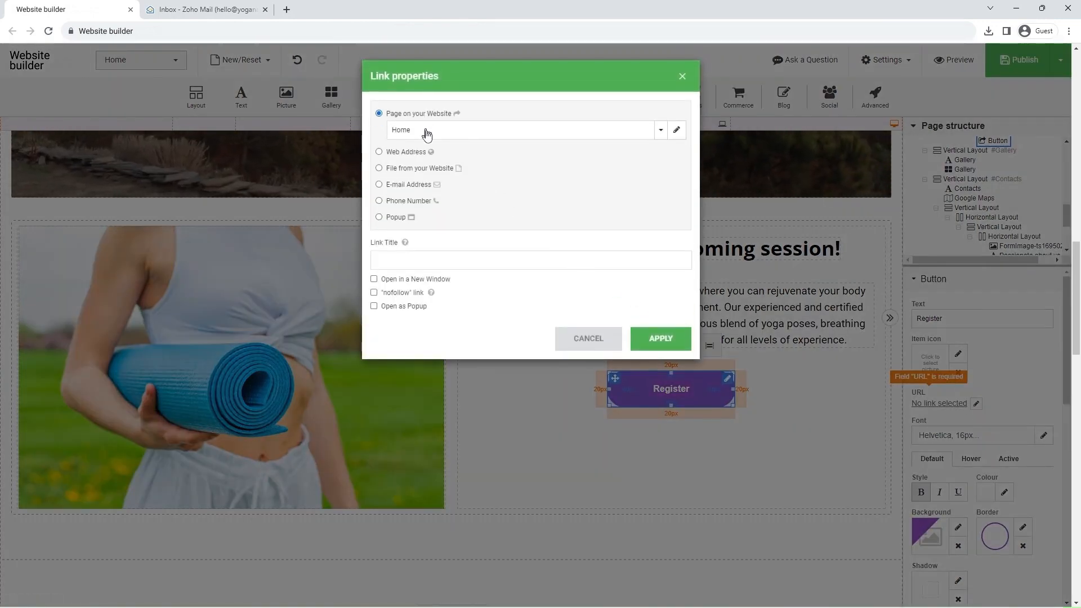
{"action": "left_click", "coordinate": [427, 130]}
{"action": "left_click", "coordinate": [431, 219]}
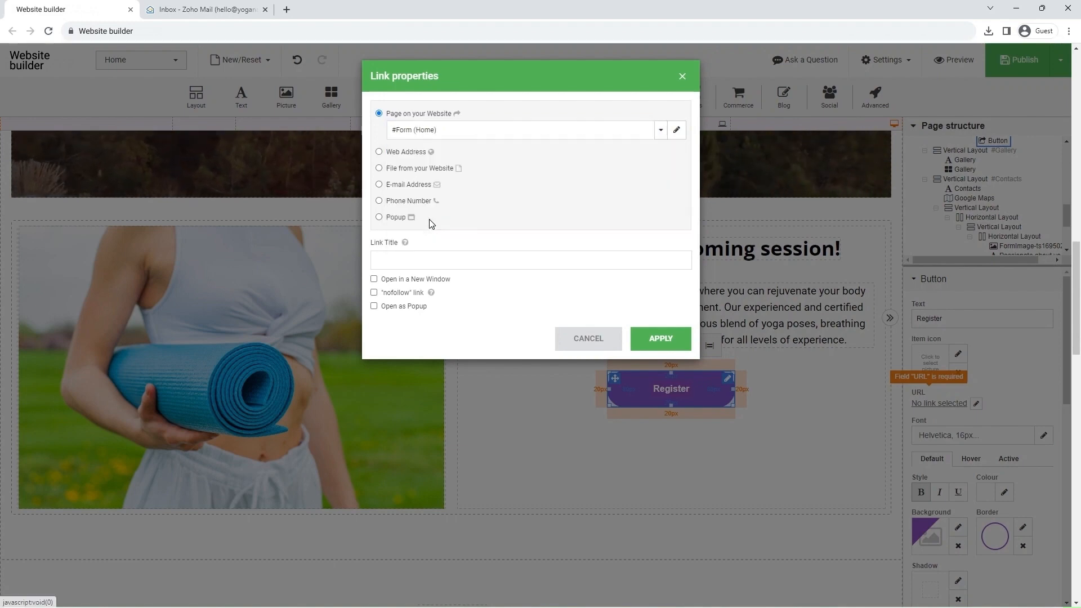
{"action": "left_click", "coordinate": [646, 340]}
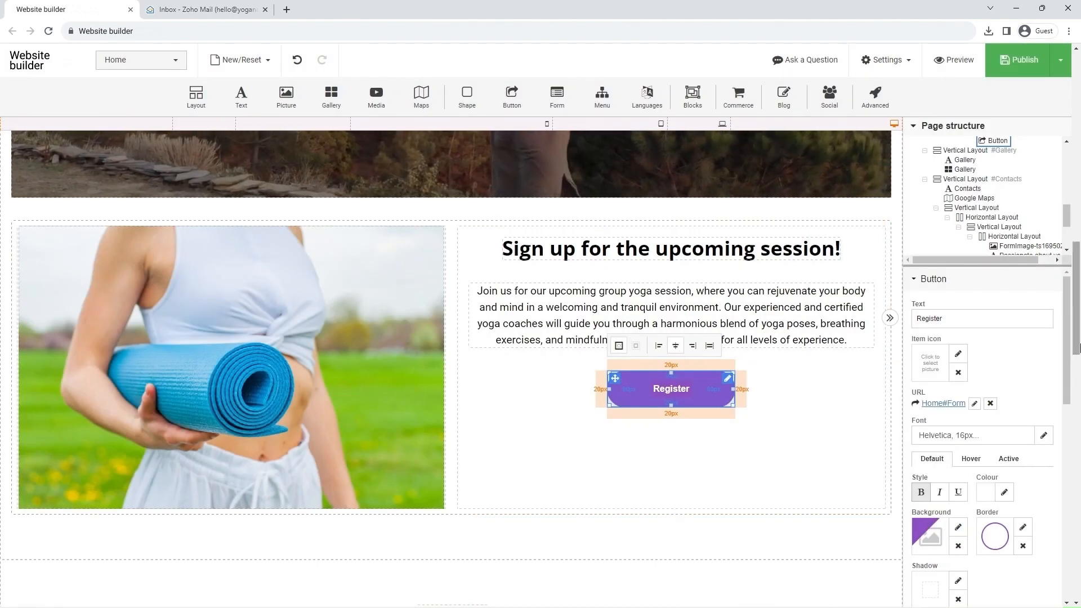
- Repoint the hero's Book now! button from Services to the Home page #Form section
{"action": "left_click_drag", "start_coordinate": [1077, 358], "coordinate": [1077, 145]}
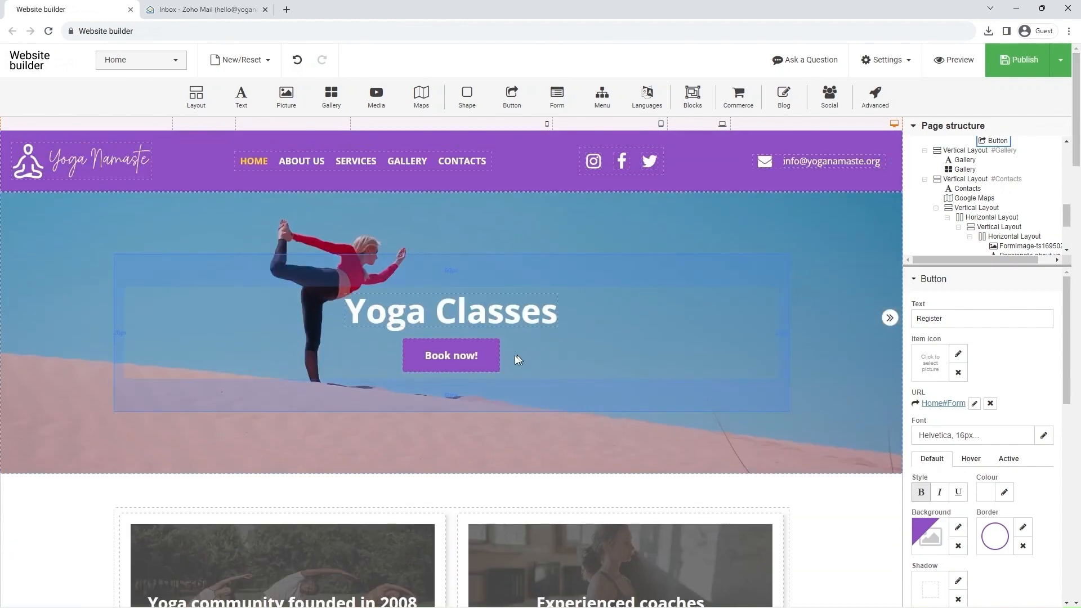
{"action": "left_click", "coordinate": [466, 356]}
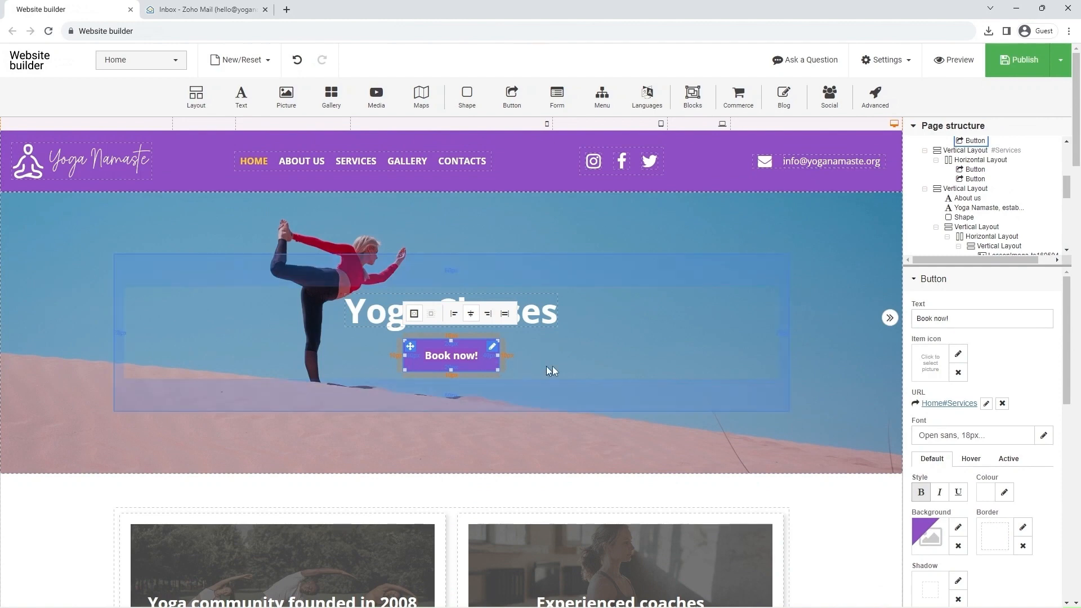
{"action": "left_click", "coordinate": [986, 403]}
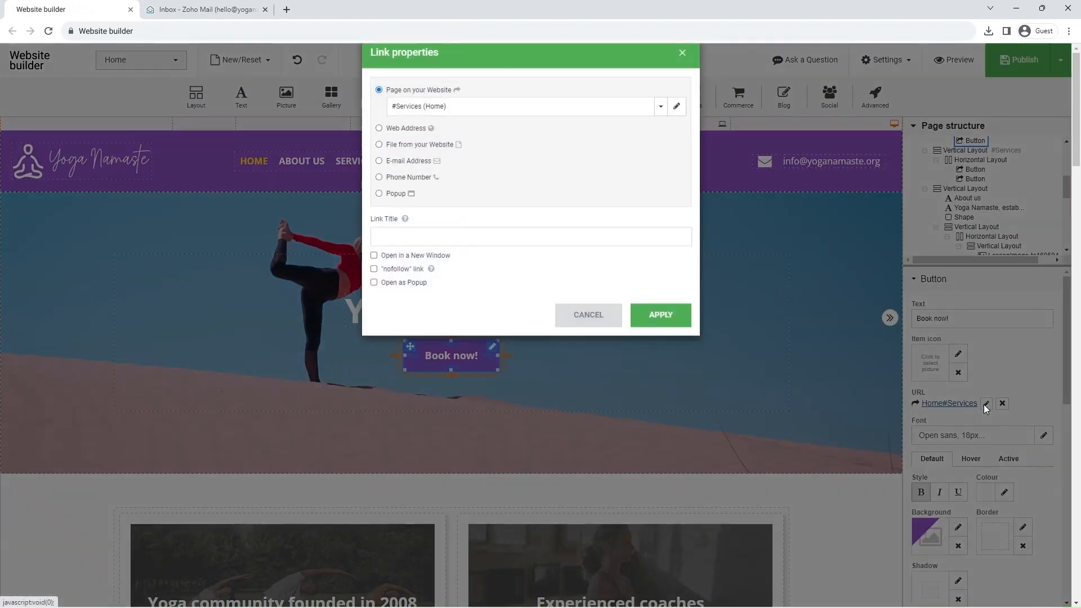
{"action": "left_click", "coordinate": [434, 132]}
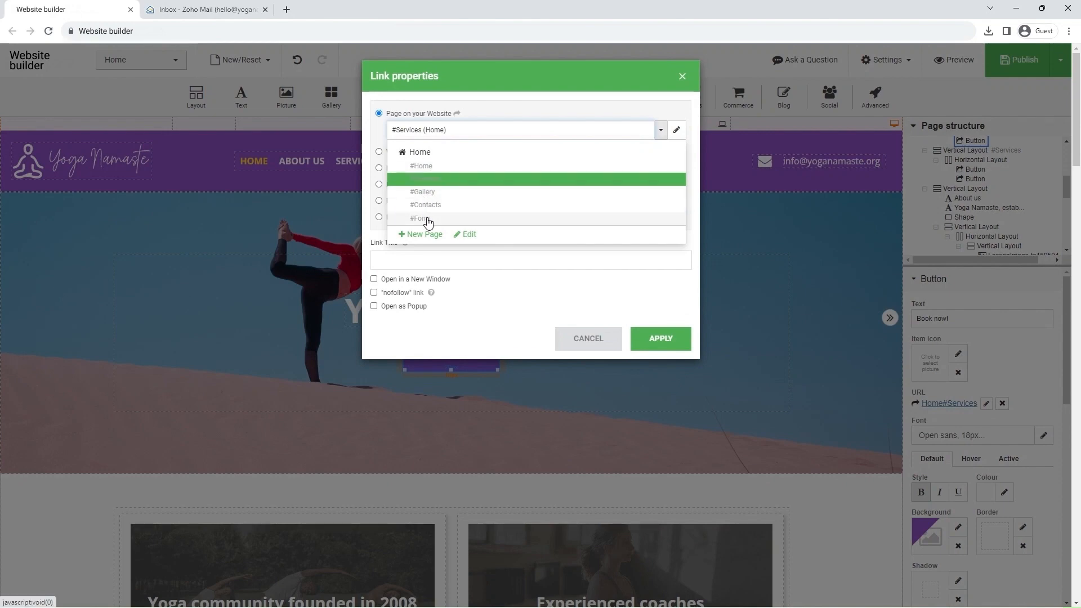
{"action": "left_click", "coordinate": [428, 219]}
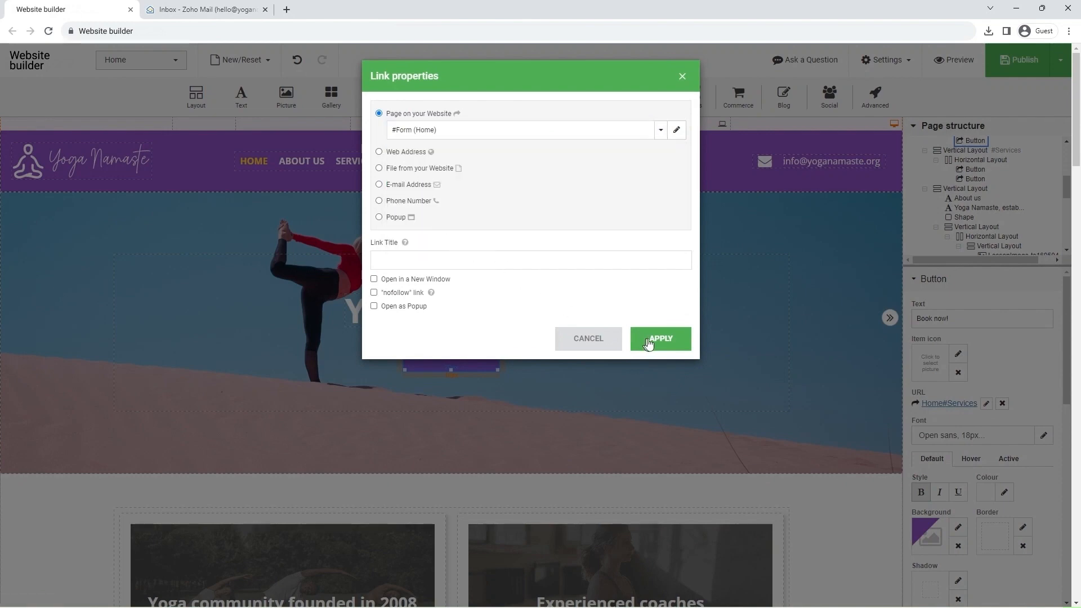
{"action": "left_click", "coordinate": [661, 339]}
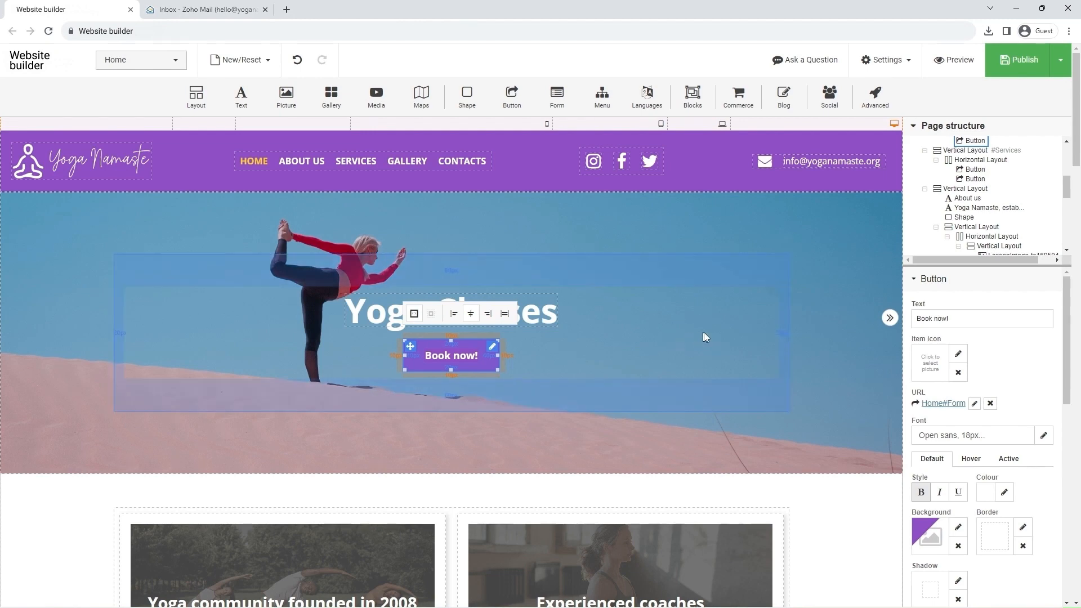
- Publish the site from the Publish dropdown so the Register button links go live
{"action": "mouse_move", "coordinate": [1018, 74]}
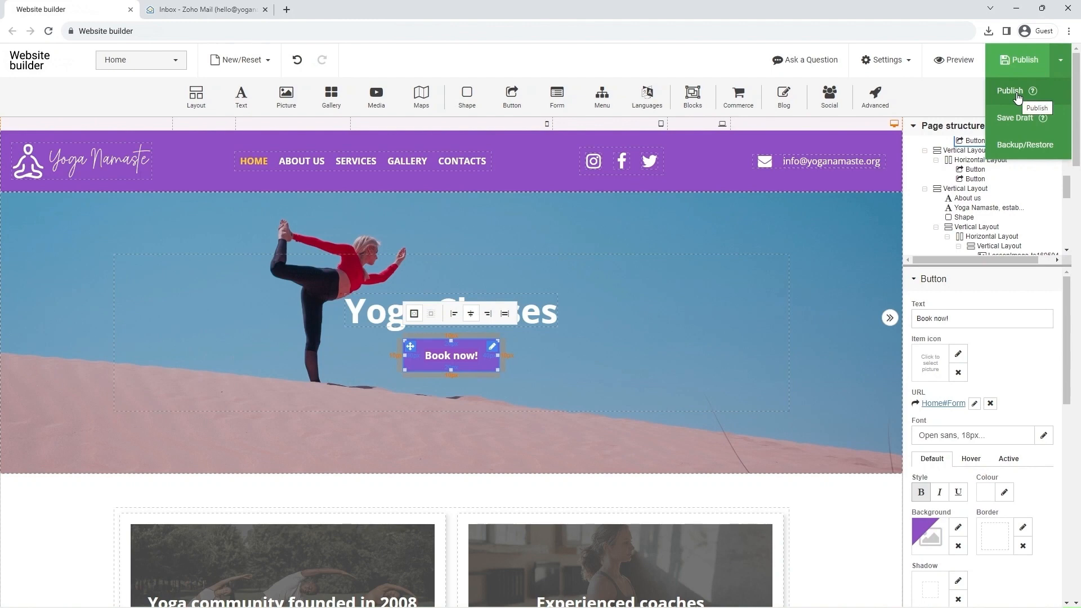
{"action": "left_click", "coordinate": [1017, 93]}
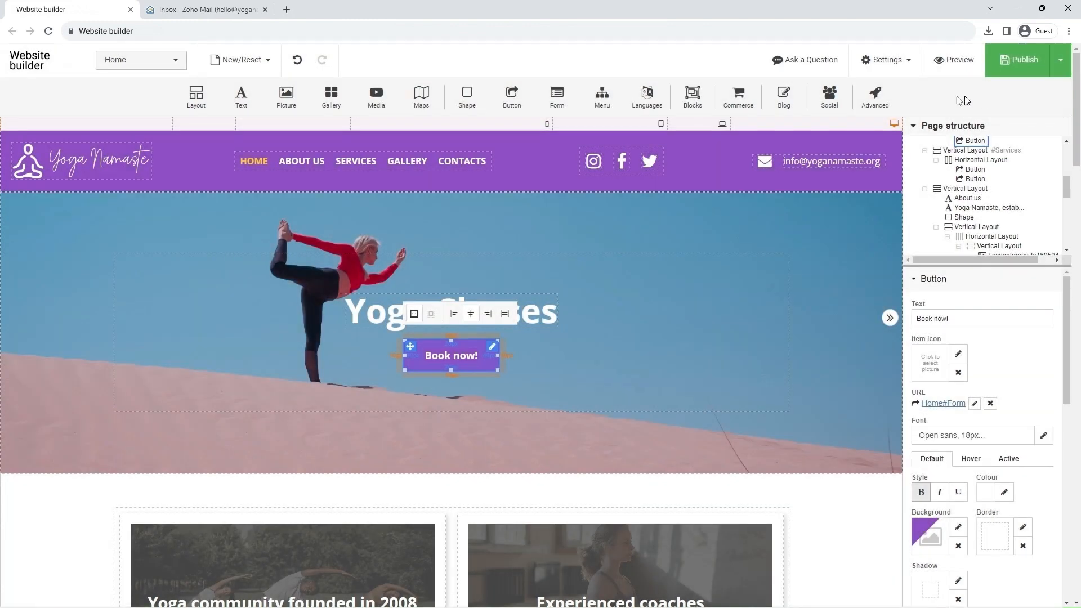
- Load yoganamaste.org in a new tab and confirm Register jumps to the contact form
{"action": "left_click", "coordinate": [286, 9]}
{"action": "type", "text": "yog"}
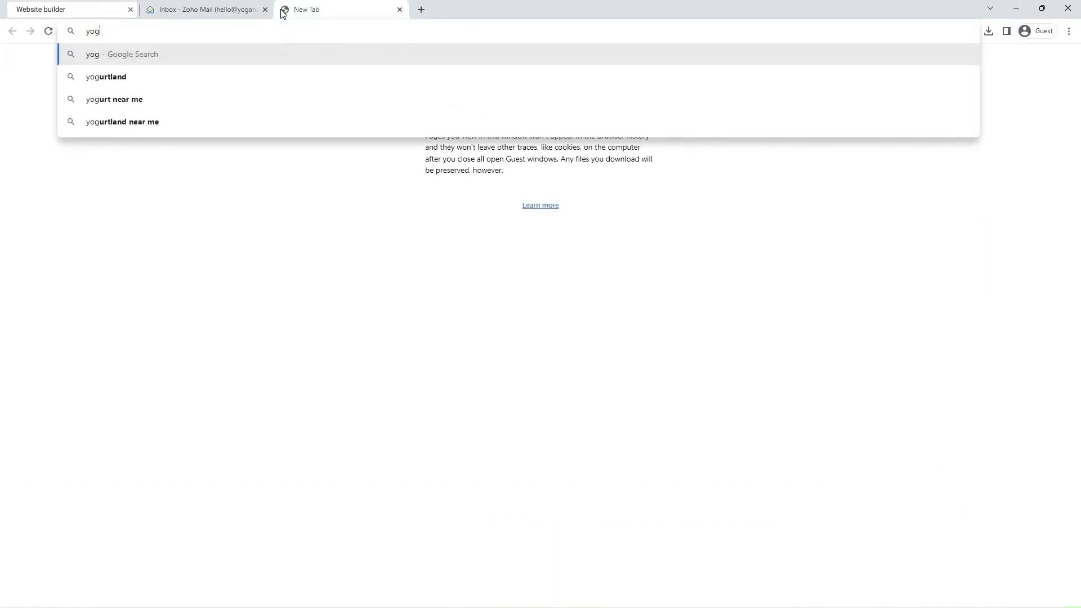
{"action": "type", "text": "anamaste.org"}
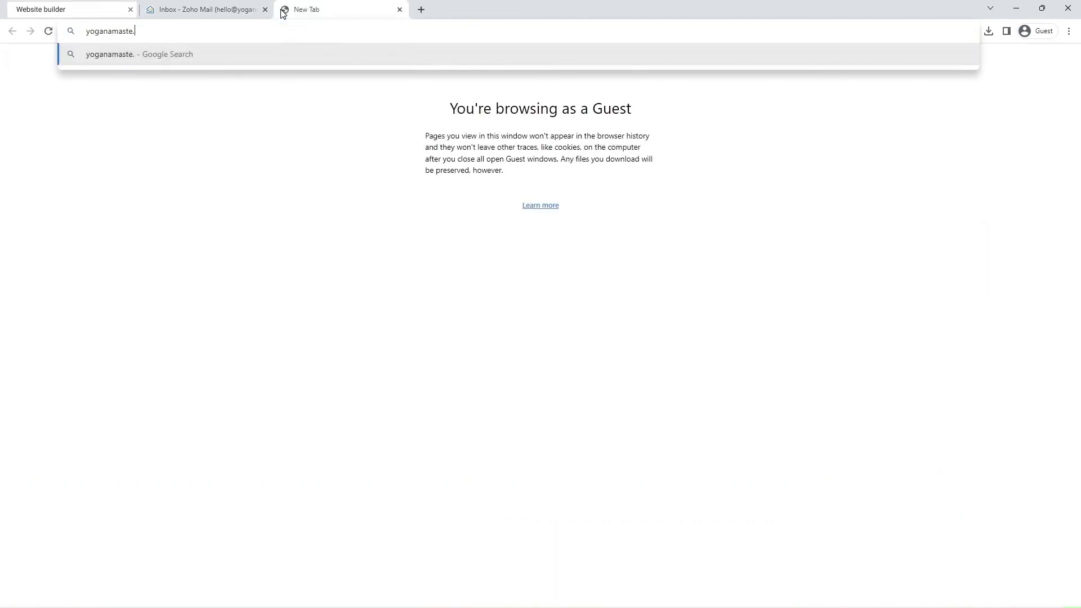
{"action": "key", "text": "Return"}
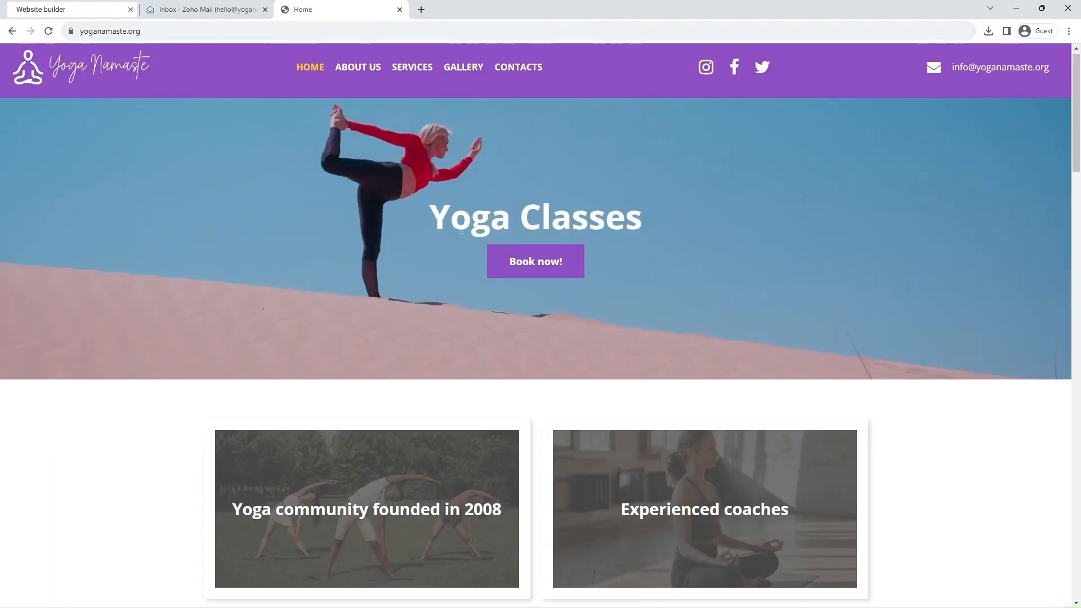
{"action": "scroll", "coordinate": [461, 234], "scroll_direction": "down", "scroll_amount": 10}
{"action": "scroll", "coordinate": [461, 235], "scroll_direction": "down", "scroll_amount": 6}
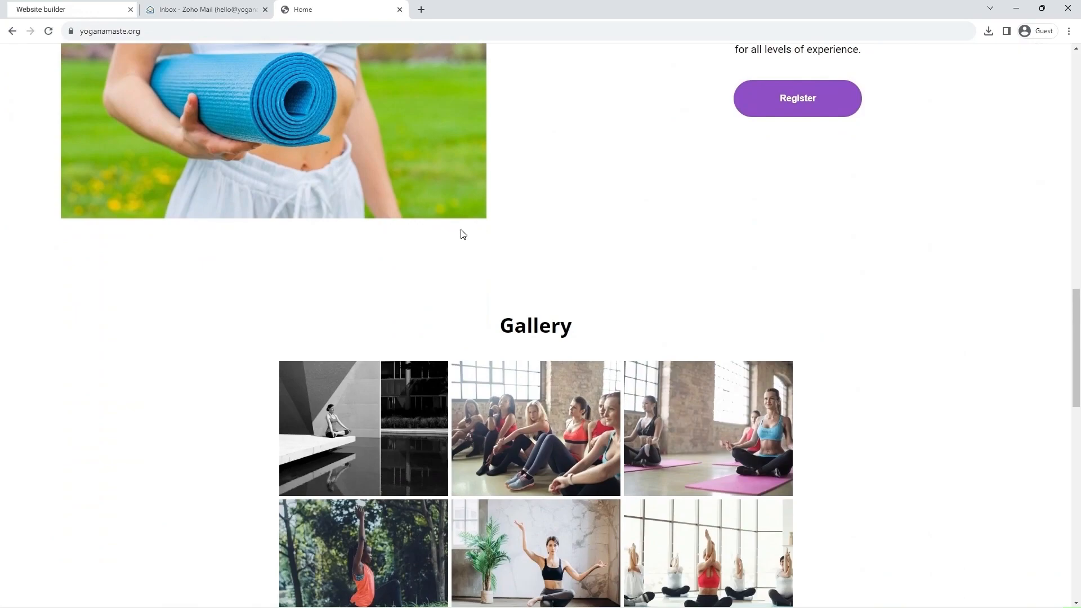
{"action": "scroll", "coordinate": [494, 223], "scroll_direction": "up", "scroll_amount": 2}
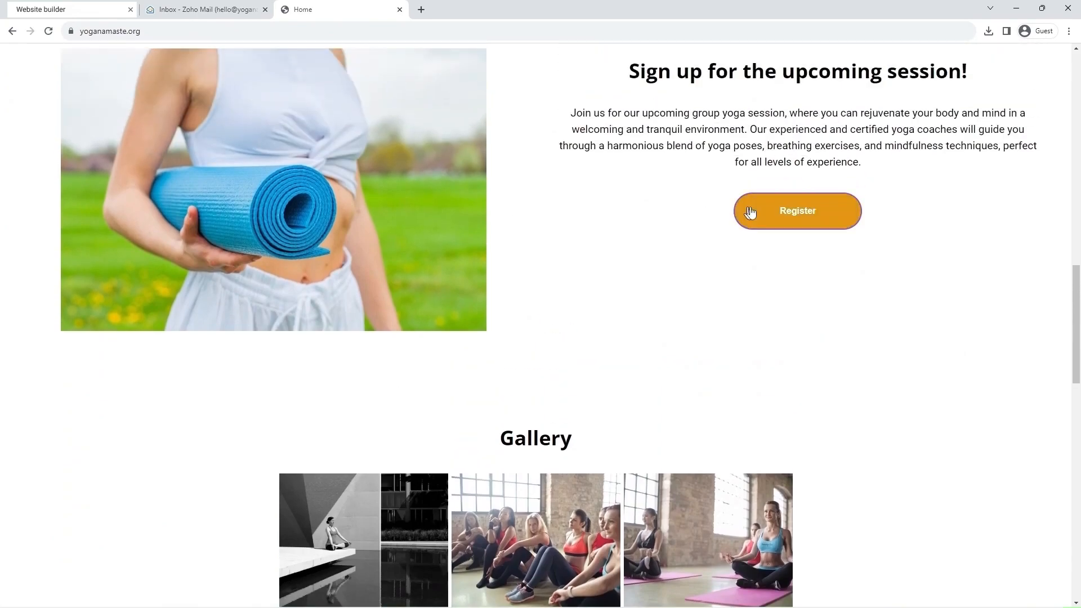
{"action": "left_click", "coordinate": [787, 211]}
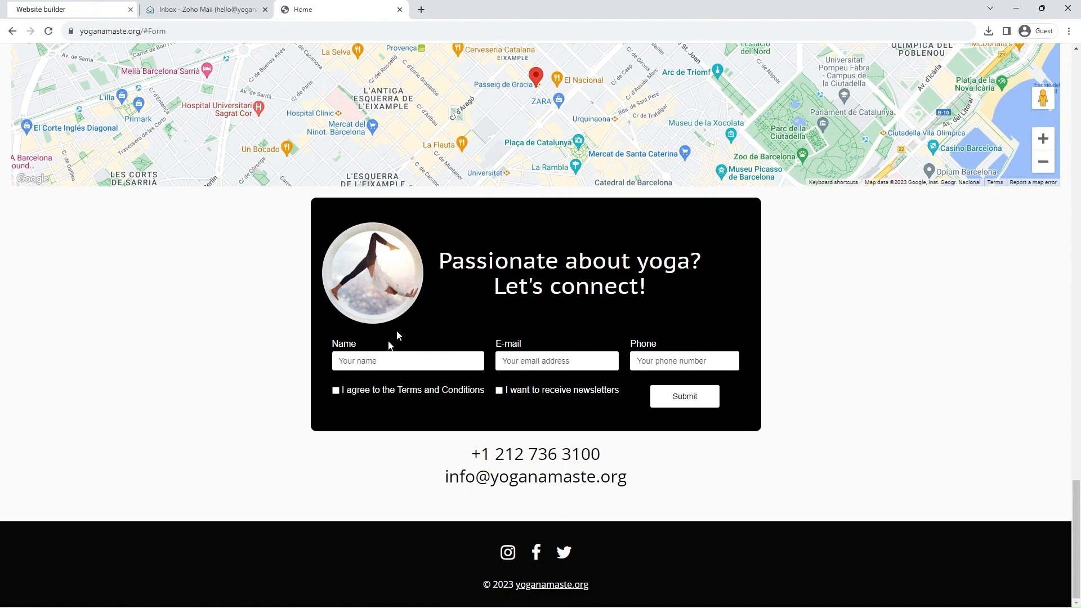
- Fill the contact form with a test name and e-mail and accept the Terms and Conditions
{"action": "left_click", "coordinate": [375, 361]}
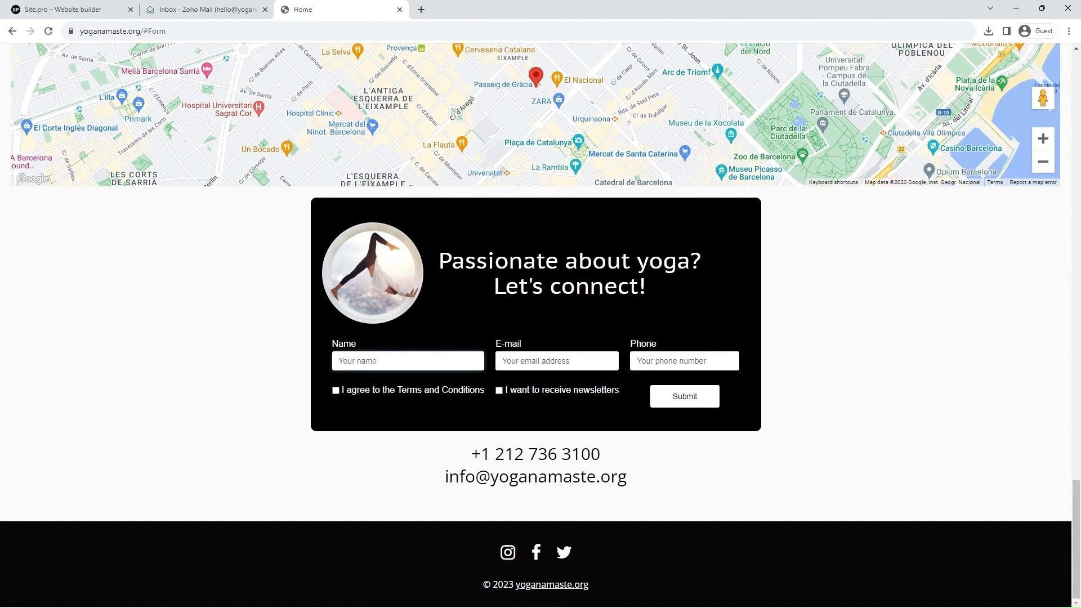
{"action": "type", "text": "James"}
{"action": "left_click", "coordinate": [498, 365]}
{"action": "type", "text": "james@email.com"}
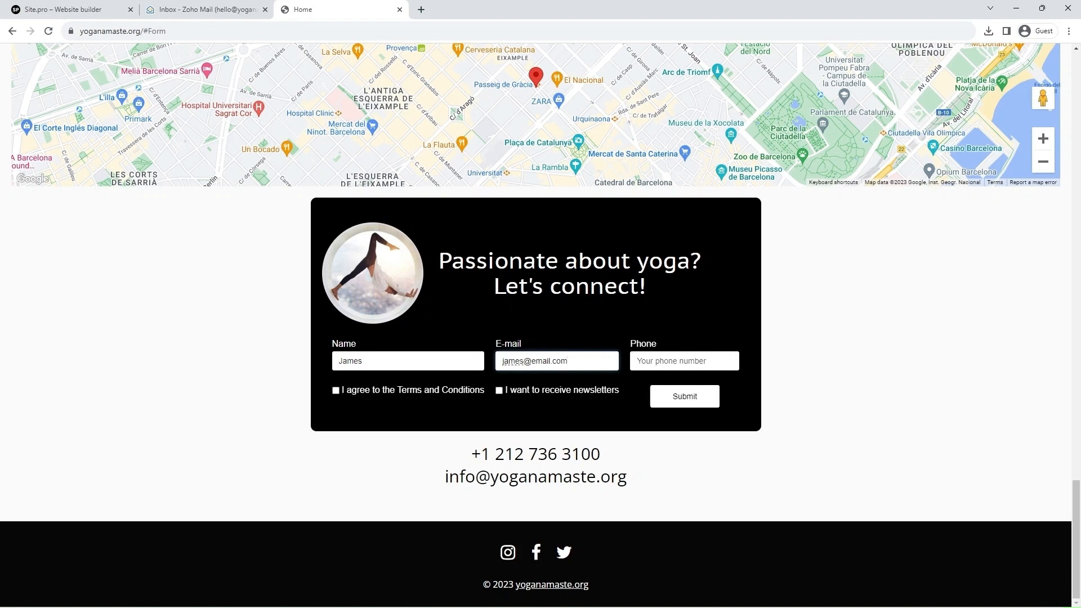
{"action": "left_click", "coordinate": [336, 391]}
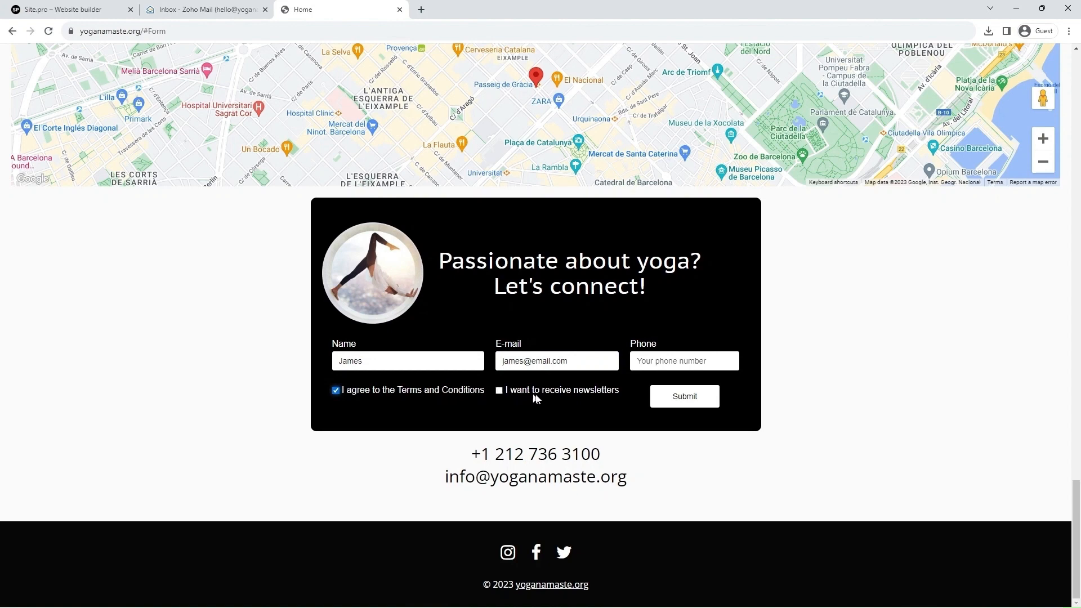
- Submit the inquiry and open the resulting 'Enquire from the web page' email in Zoho Mail
{"action": "left_click", "coordinate": [683, 399]}
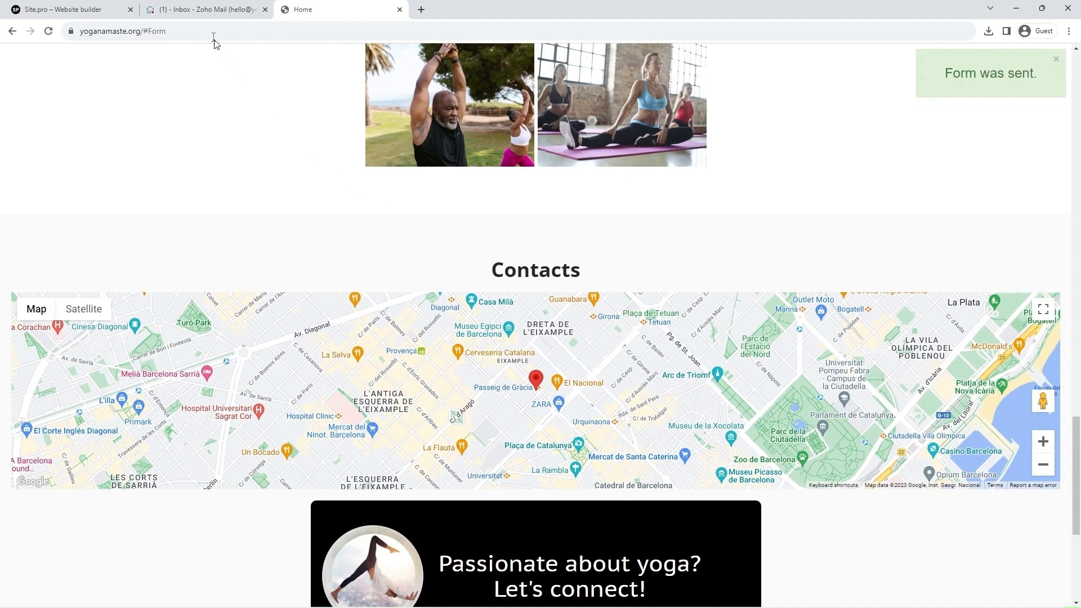
{"action": "left_click", "coordinate": [198, 15]}
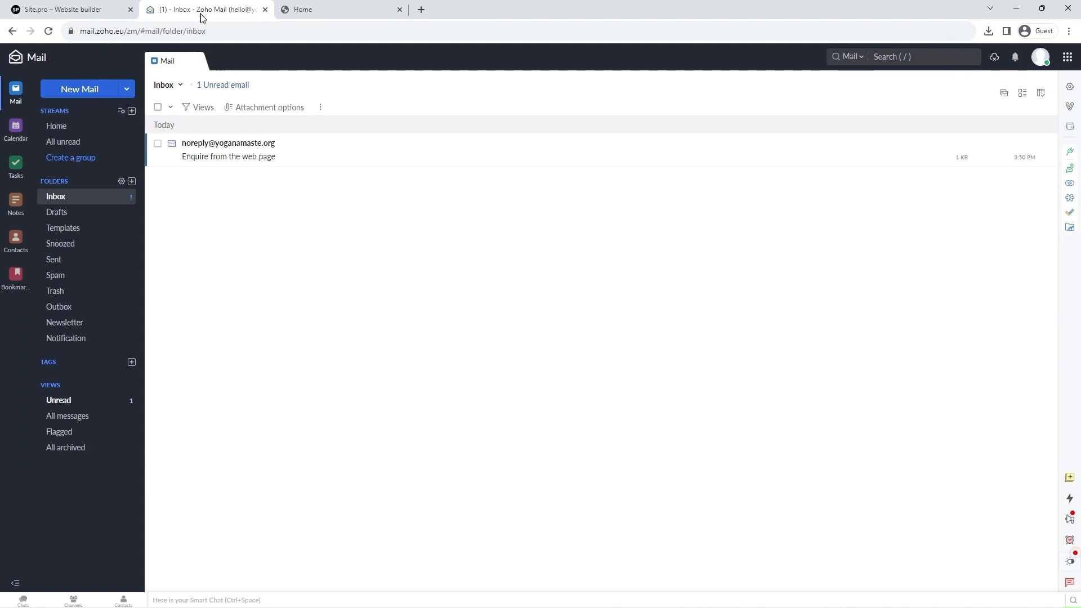
{"action": "left_click", "coordinate": [317, 167]}
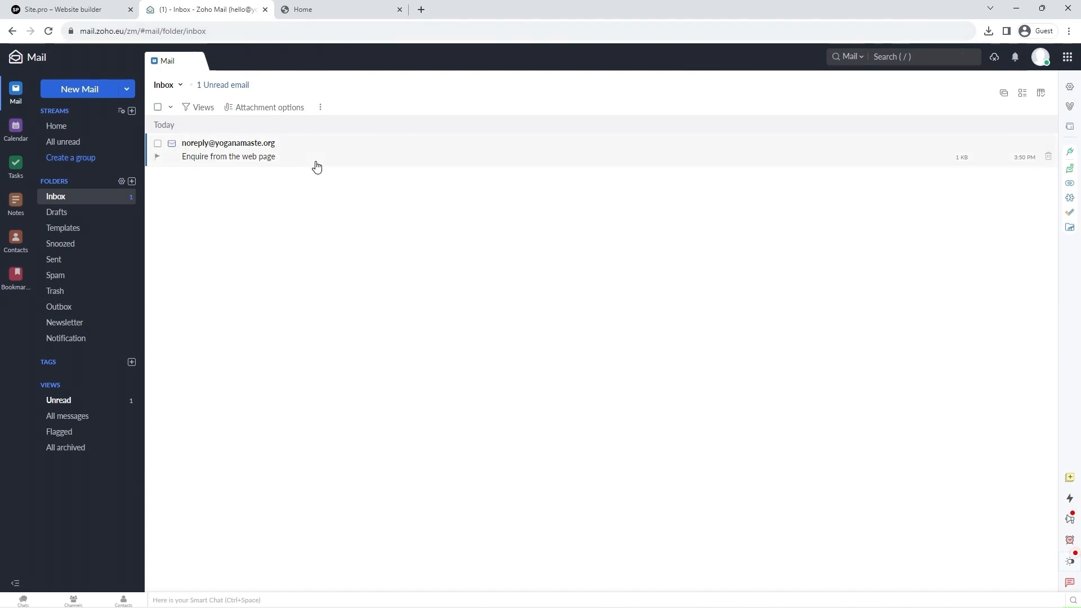